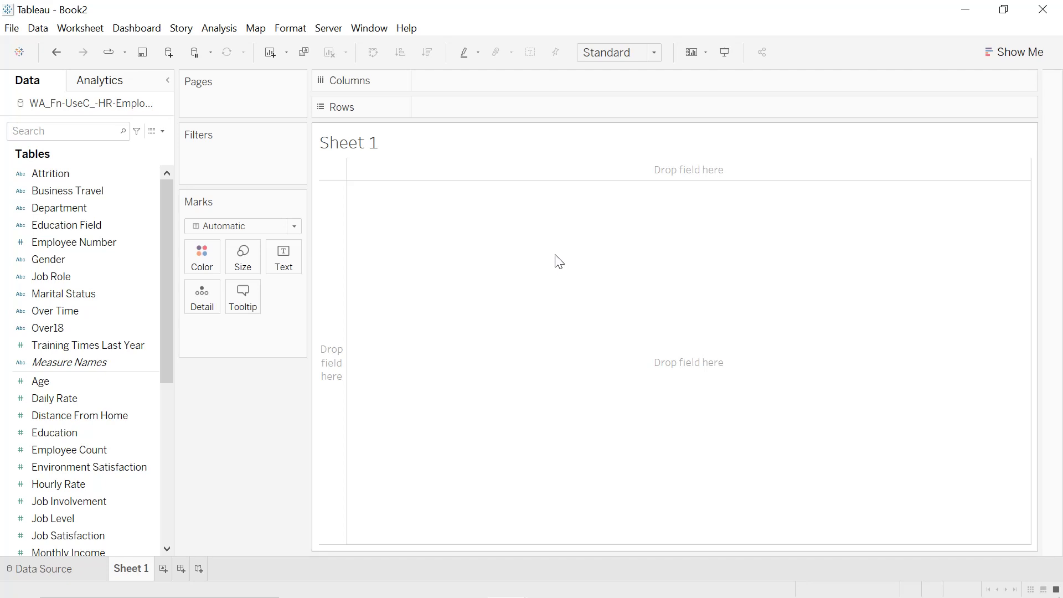
- Create a calculated field named Male with formula IF [Gender]='Male' THEN [Monthly Income] END
{"action": "left_click", "coordinate": [162, 131]}
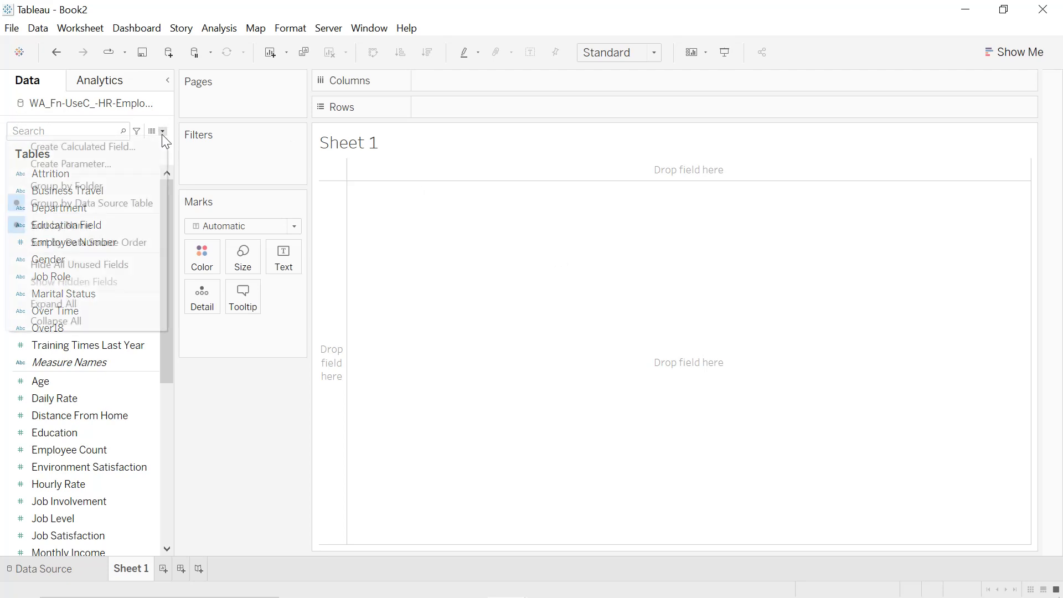
{"action": "left_click", "coordinate": [83, 147]}
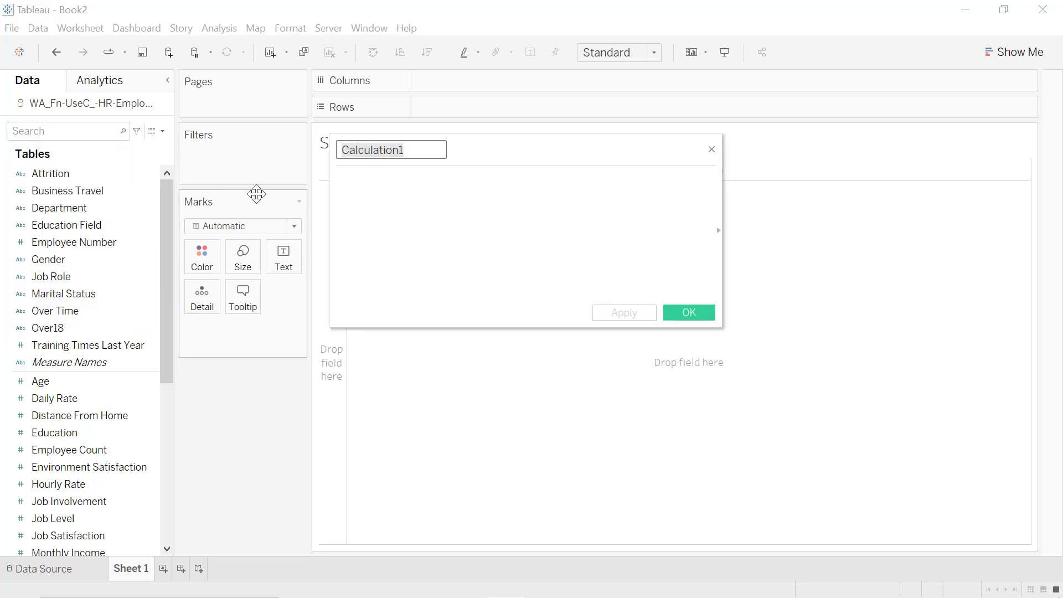
{"action": "type", "text": "Male"}
{"action": "key", "text": "Tab"}
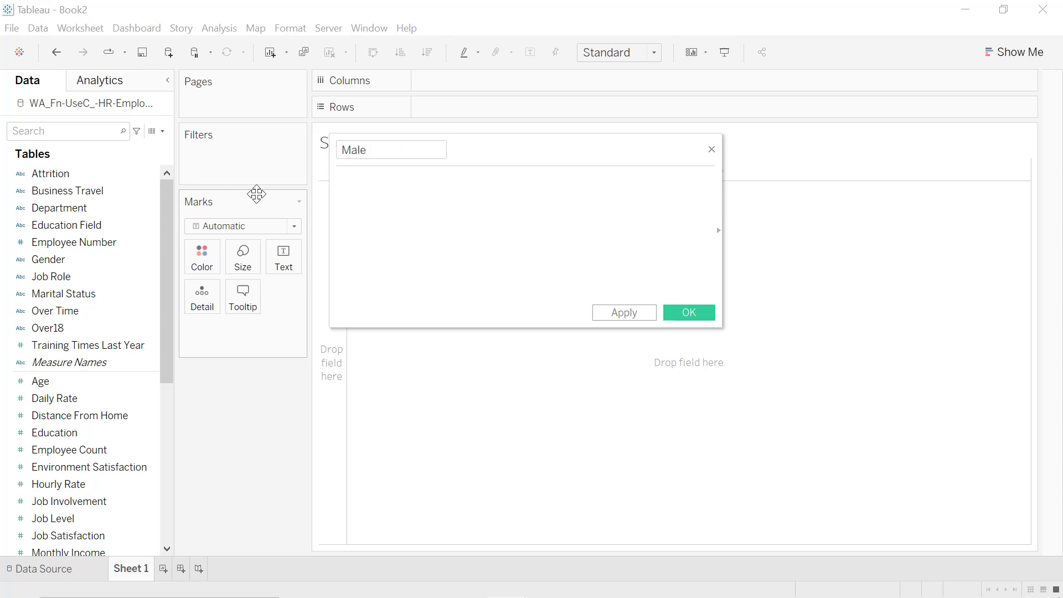
{"action": "type", "text": "IF gen"}
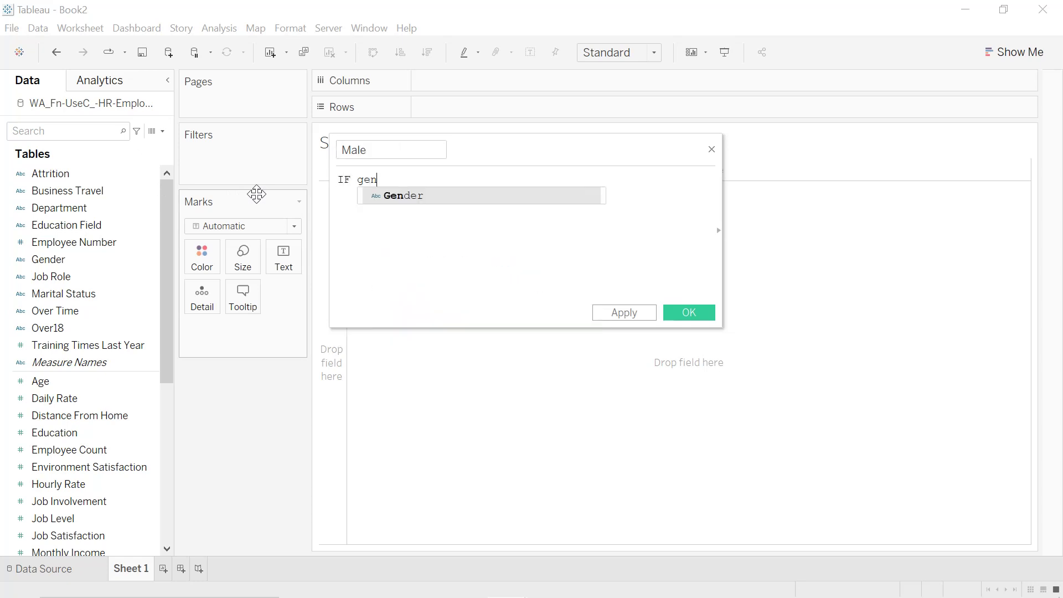
{"action": "key", "text": "Return"}
{"action": "type", "text": "='"}
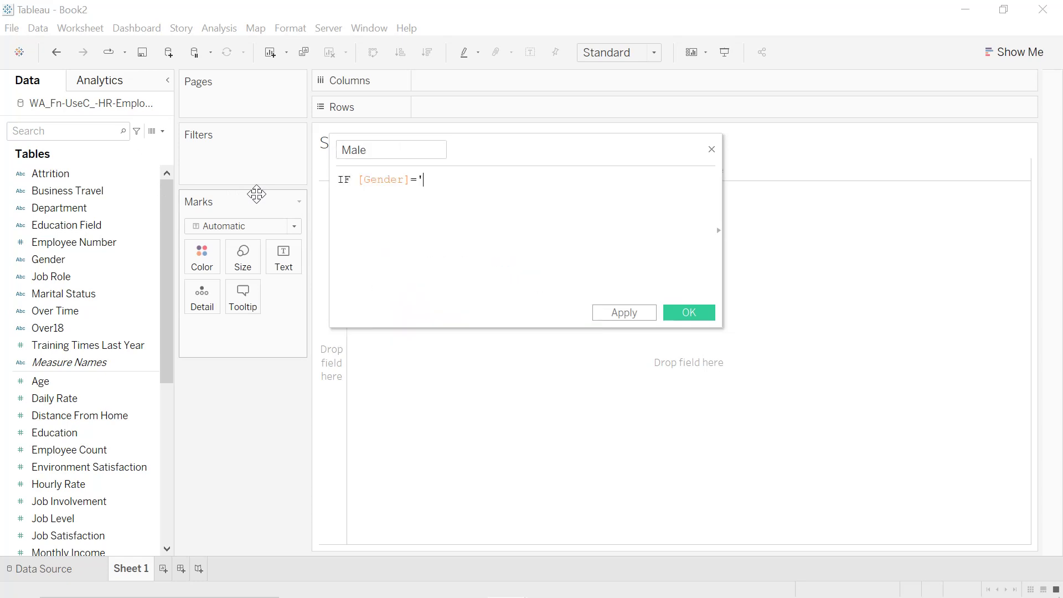
{"action": "type", "text": "Male' THEN mon"}
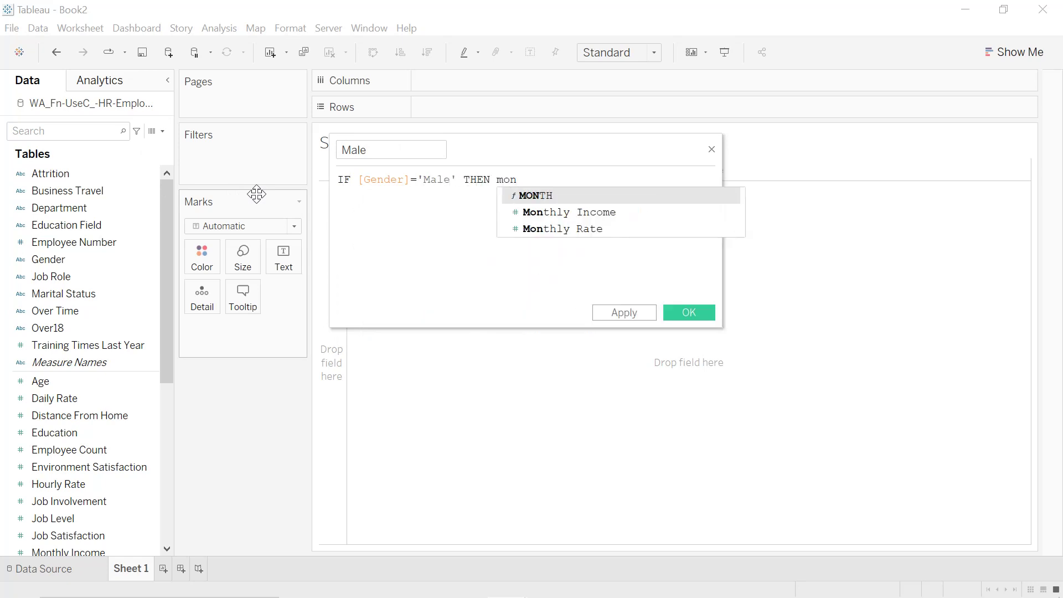
{"action": "key", "text": "Down"}
{"action": "key", "text": "Return"}
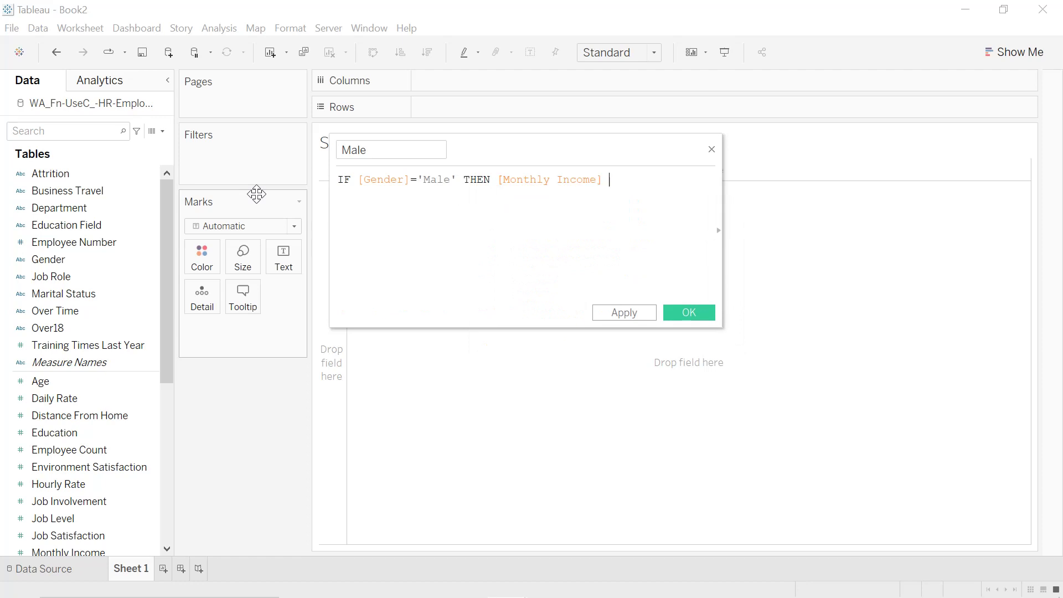
{"action": "type", "text": "END"}
{"action": "key", "text": "ctrl+a"}
{"action": "key", "text": "ctrl+c"}
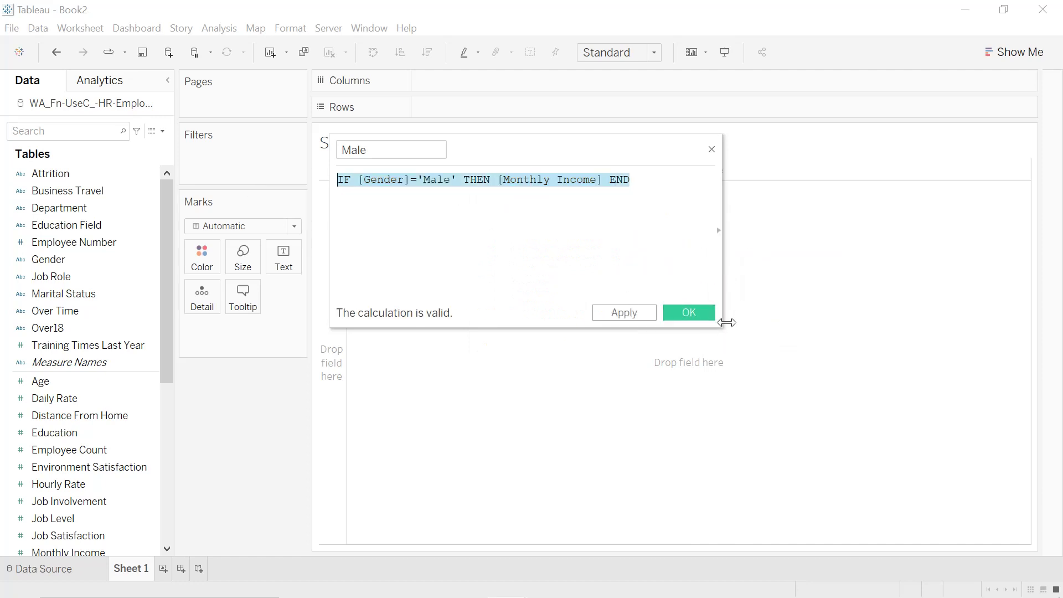
{"action": "left_click", "coordinate": [647, 312]}
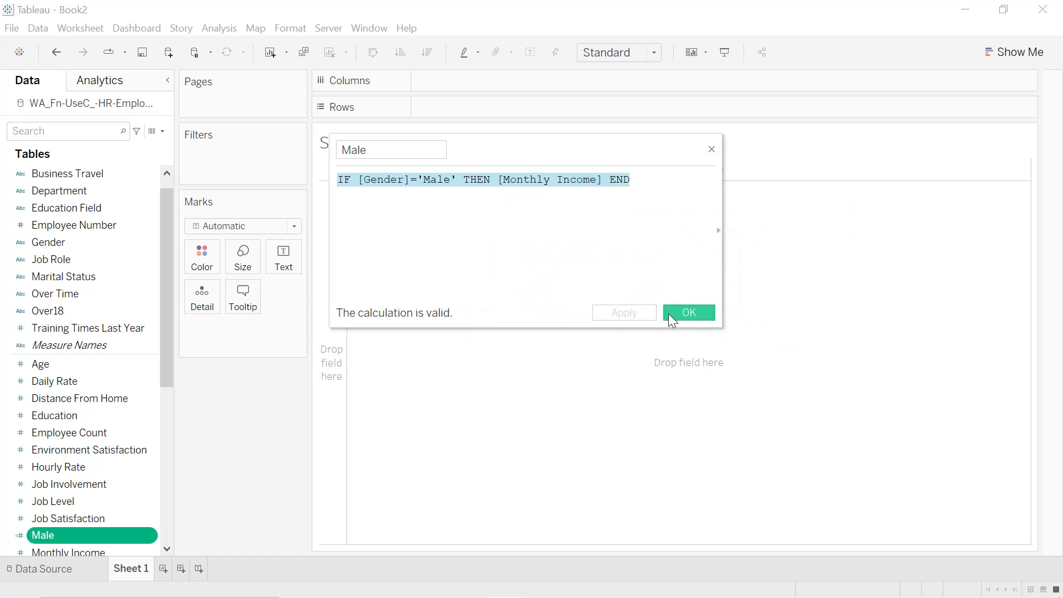
{"action": "left_click", "coordinate": [670, 314]}
- Create a calculated field named Female with formula IF [Gender]='Female' THEN [Monthly Income] END
{"action": "left_click", "coordinate": [162, 133]}
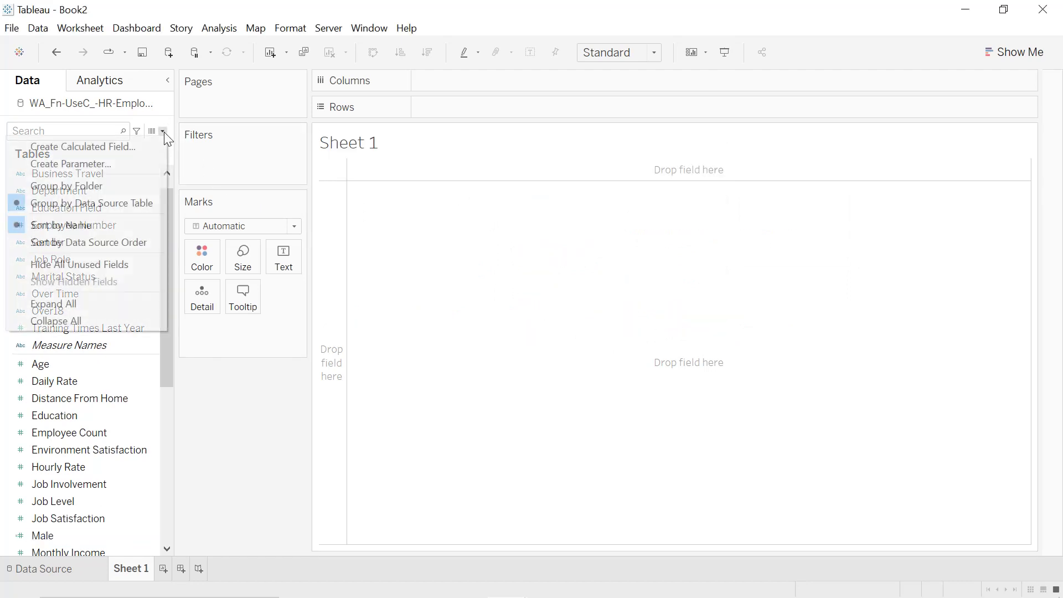
{"action": "left_click", "coordinate": [134, 143]}
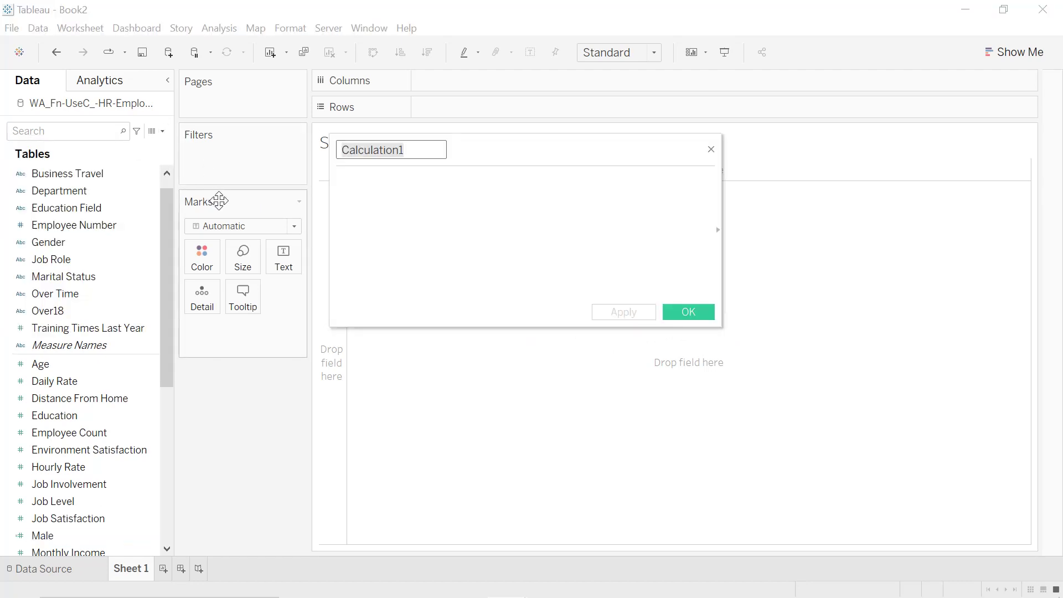
{"action": "type", "text": "Female"}
{"action": "key", "text": "Tab"}
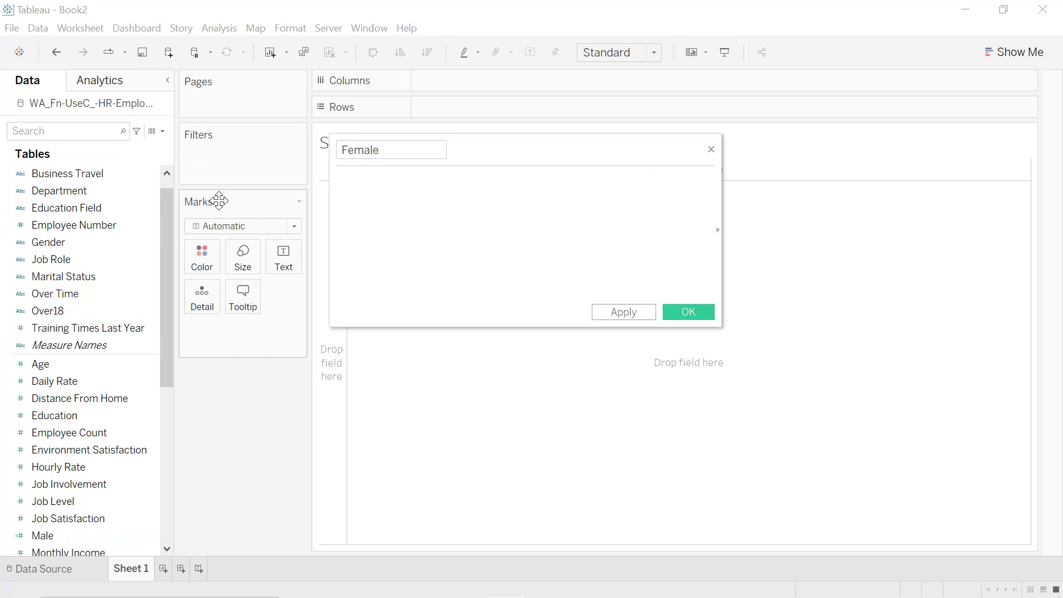
{"action": "key", "text": "ctrl+v"}
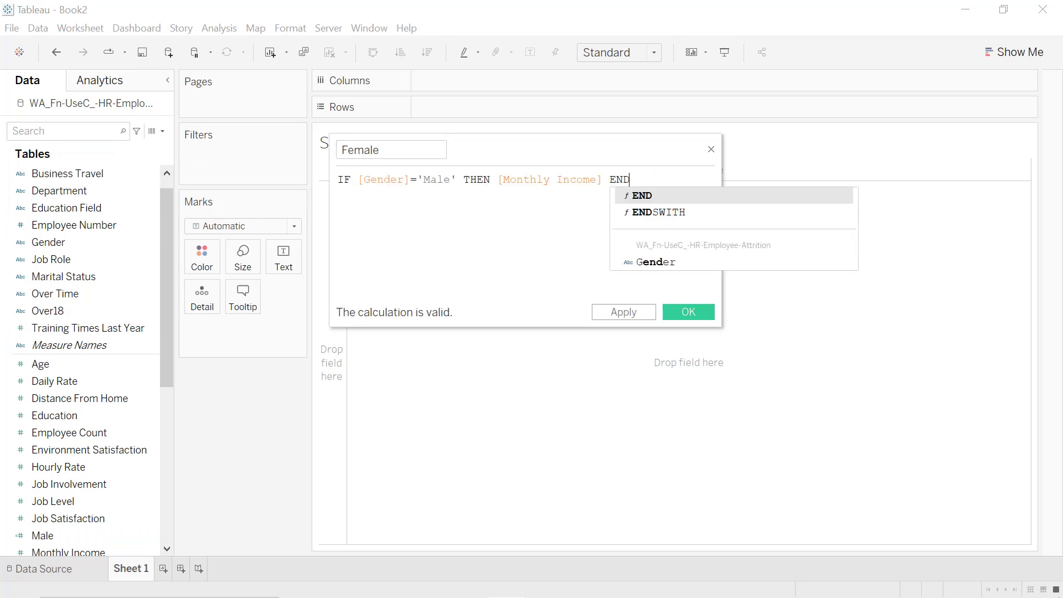
{"action": "double_click", "coordinate": [437, 179]}
{"action": "type", "text": "Female"}
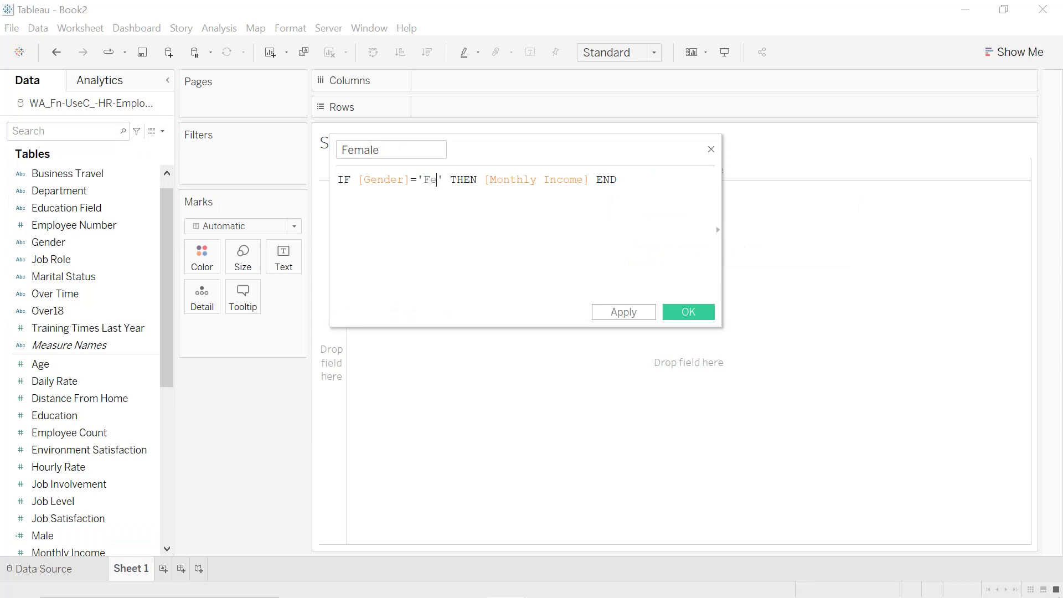
{"action": "left_click", "coordinate": [631, 312]}
{"action": "left_click", "coordinate": [677, 311]}
- Create a calculated field named Zero axis whose formula is the constant 0
{"action": "left_click", "coordinate": [162, 131]}
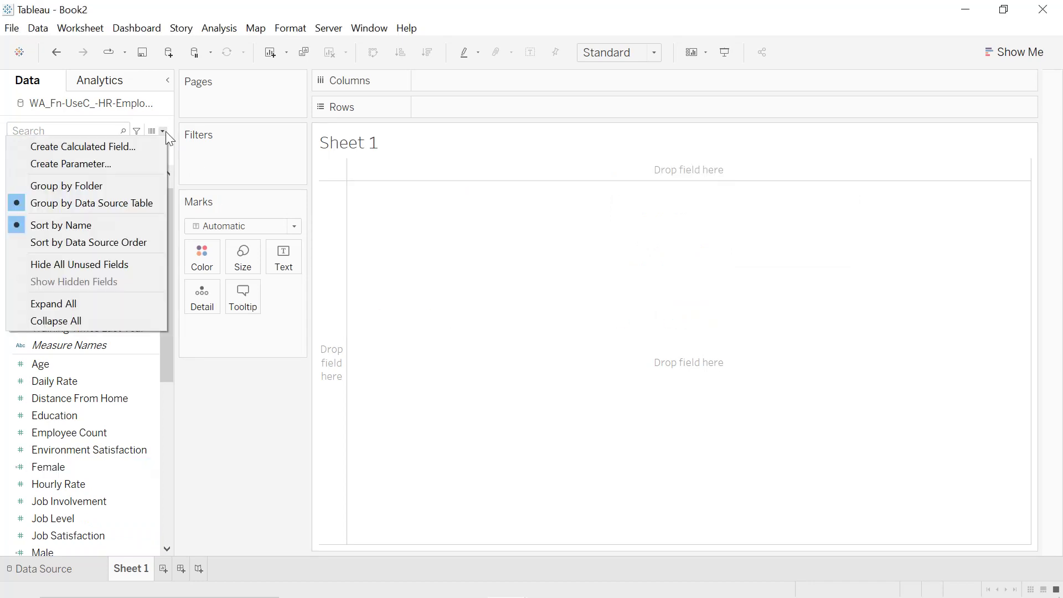
{"action": "left_click", "coordinate": [140, 143]}
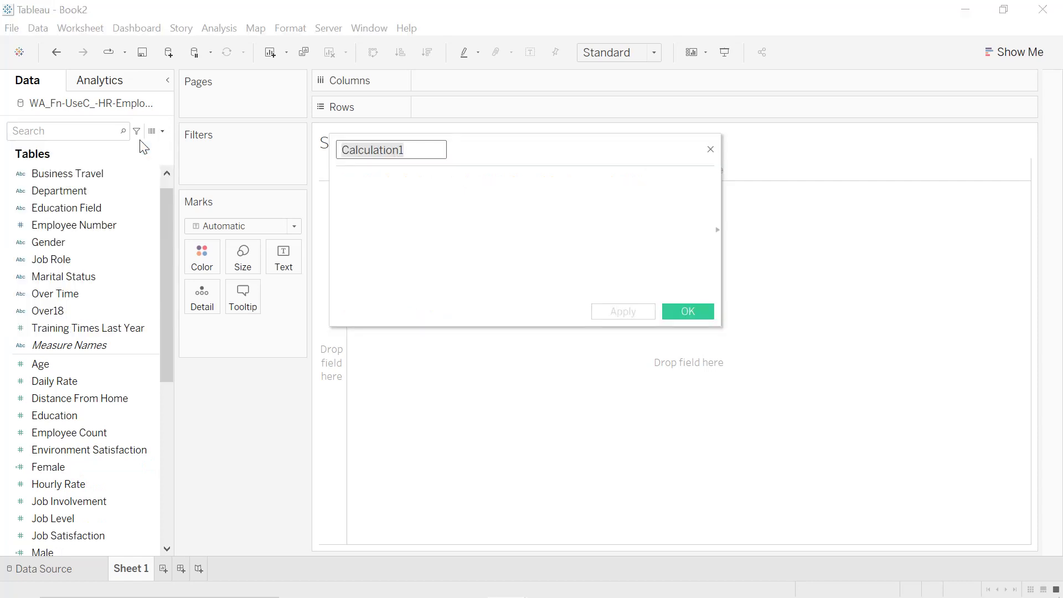
{"action": "type", "text": "Zero axis"}
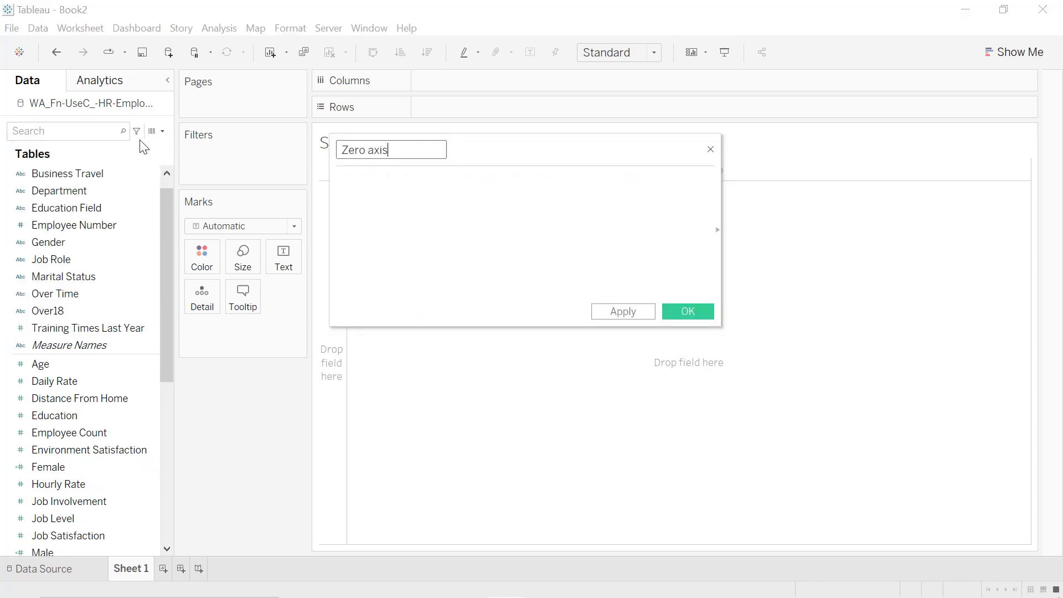
{"action": "key", "text": "Tab"}
{"action": "left_click", "coordinate": [623, 311]}
{"action": "left_click", "coordinate": [712, 312]}
{"action": "scroll", "coordinate": [61, 347], "scroll_direction": "up", "scroll_amount": 6}
{"action": "left_click", "coordinate": [61, 346]}
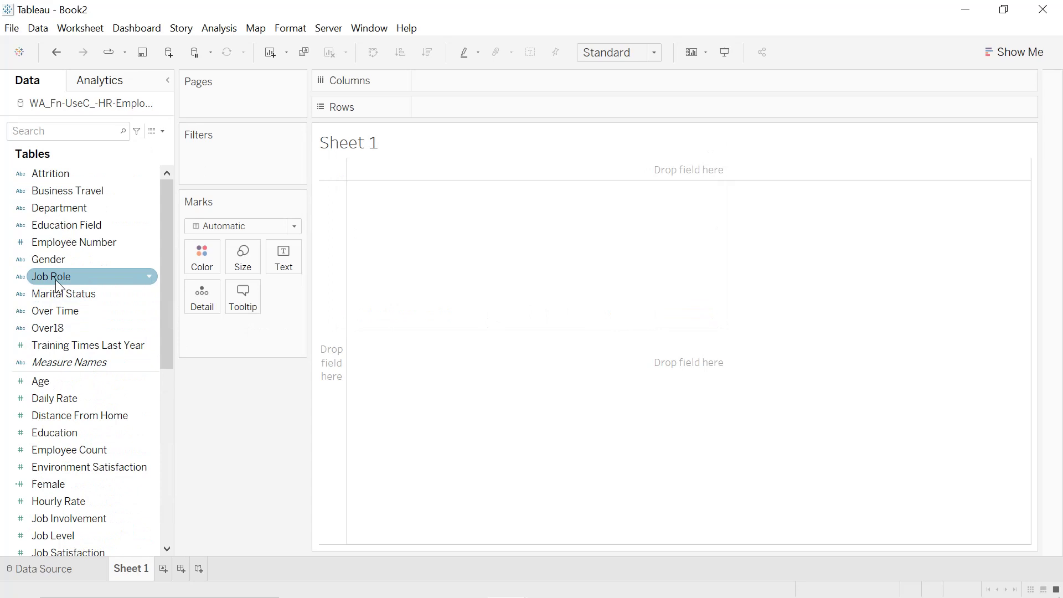
- Put Job Role on Rows and the Male and Female fields on Columns
{"action": "left_click_drag", "start_coordinate": [56, 281], "coordinate": [451, 111]}
{"action": "scroll", "coordinate": [53, 330], "scroll_direction": "down", "scroll_amount": 5}
{"action": "left_click_drag", "start_coordinate": [54, 331], "coordinate": [450, 77]}
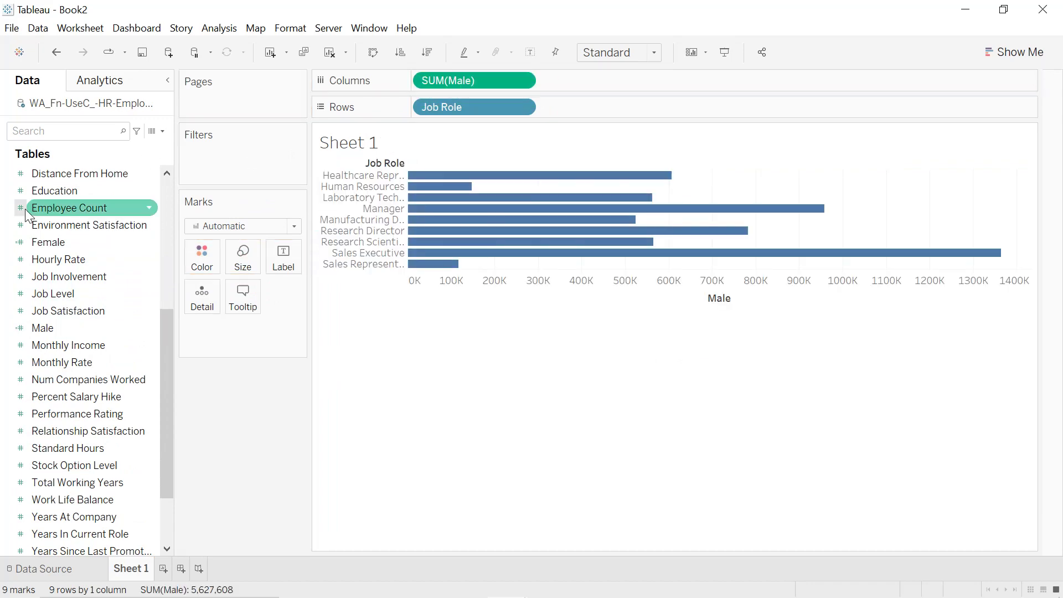
{"action": "scroll", "coordinate": [78, 327], "scroll_direction": "down", "scroll_amount": 3}
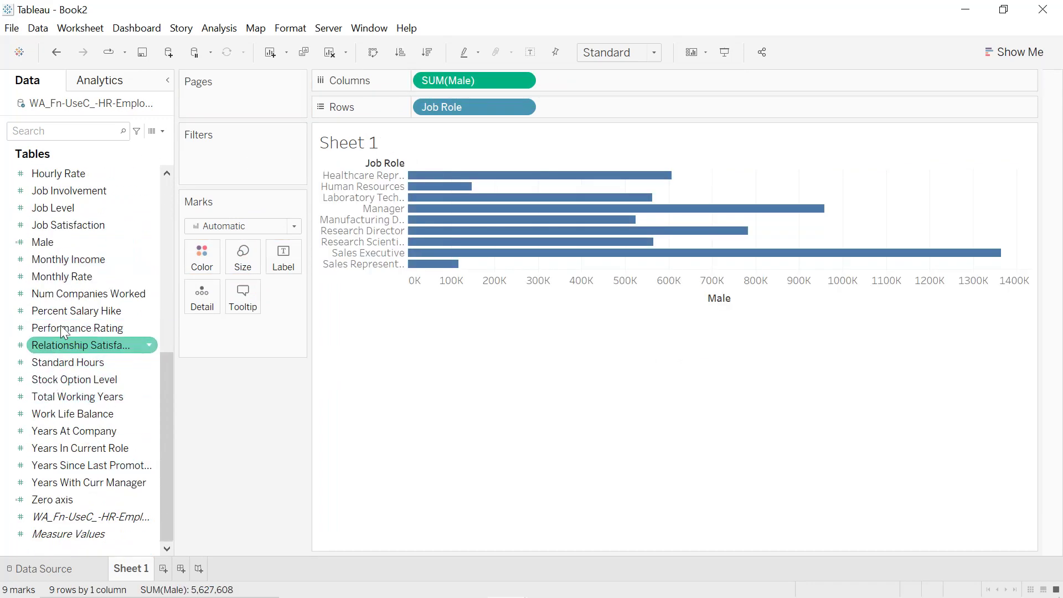
{"action": "scroll", "coordinate": [71, 333], "scroll_direction": "up", "scroll_amount": 6}
{"action": "left_click_drag", "start_coordinate": [58, 349], "coordinate": [591, 83]}
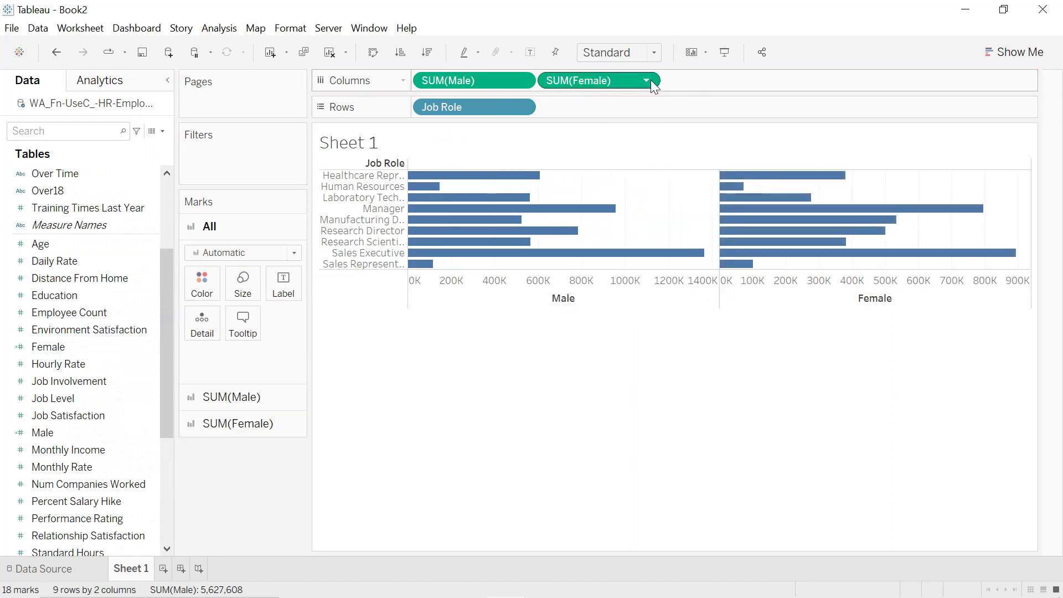
- Change both the Female and Male measures from Sum to Average
{"action": "left_click", "coordinate": [646, 82]}
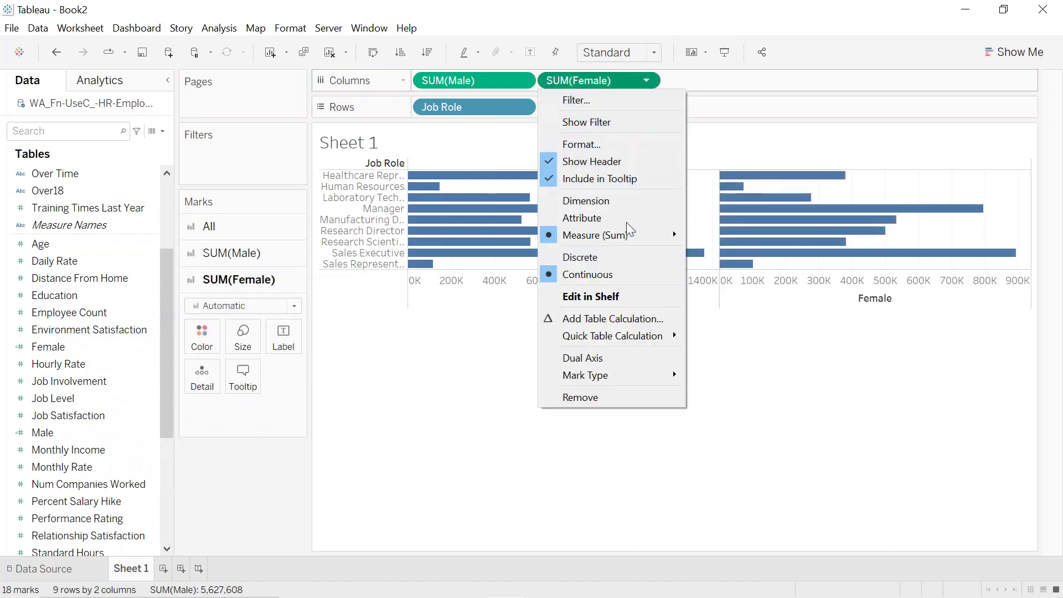
{"action": "mouse_move", "coordinate": [628, 238]}
{"action": "left_click", "coordinate": [717, 252]}
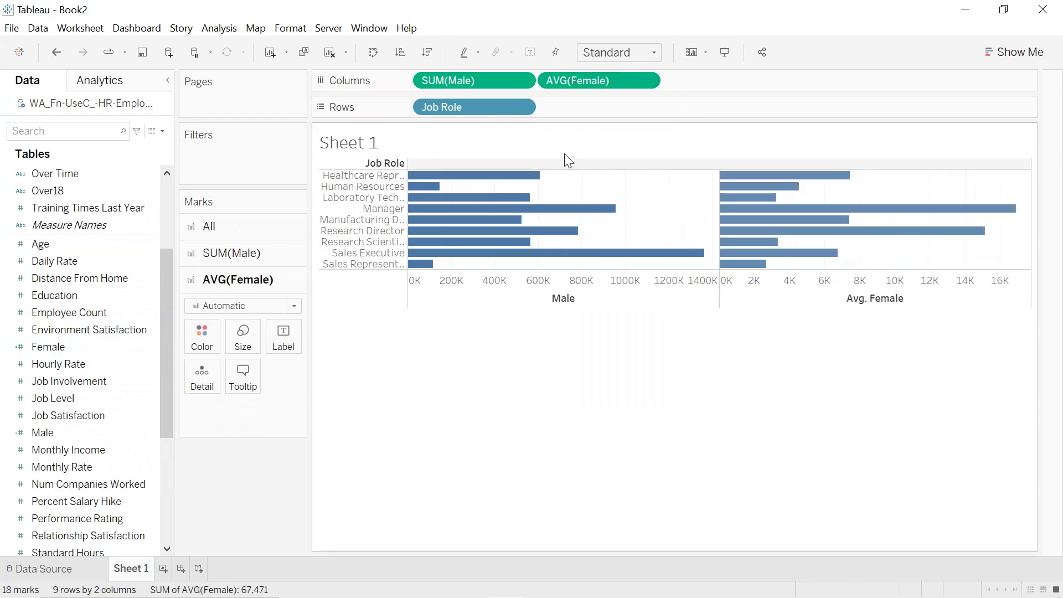
{"action": "left_click", "coordinate": [524, 85]}
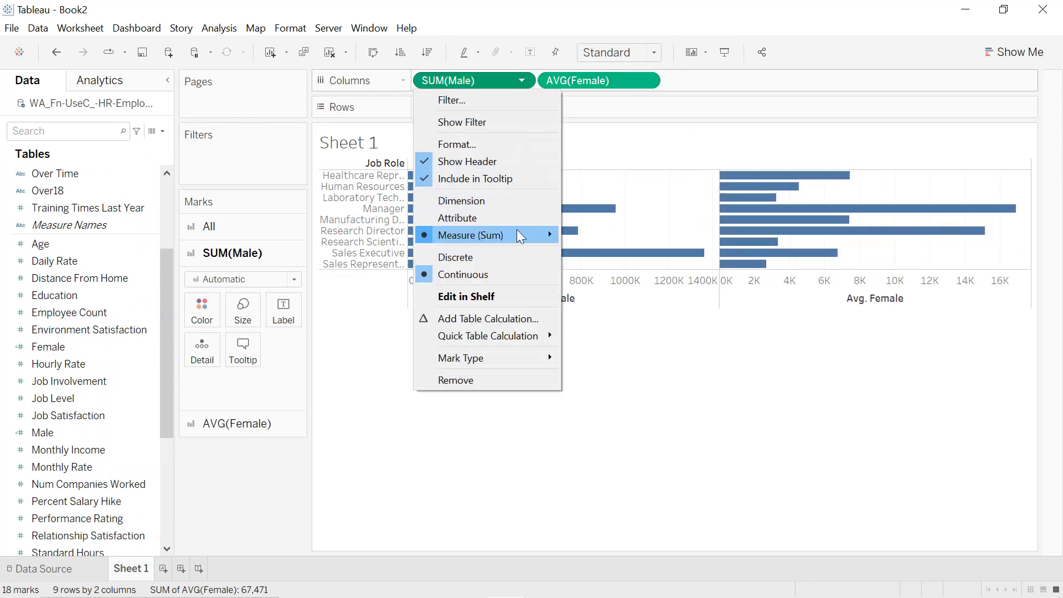
{"action": "mouse_move", "coordinate": [520, 236]}
{"action": "left_click", "coordinate": [586, 253]}
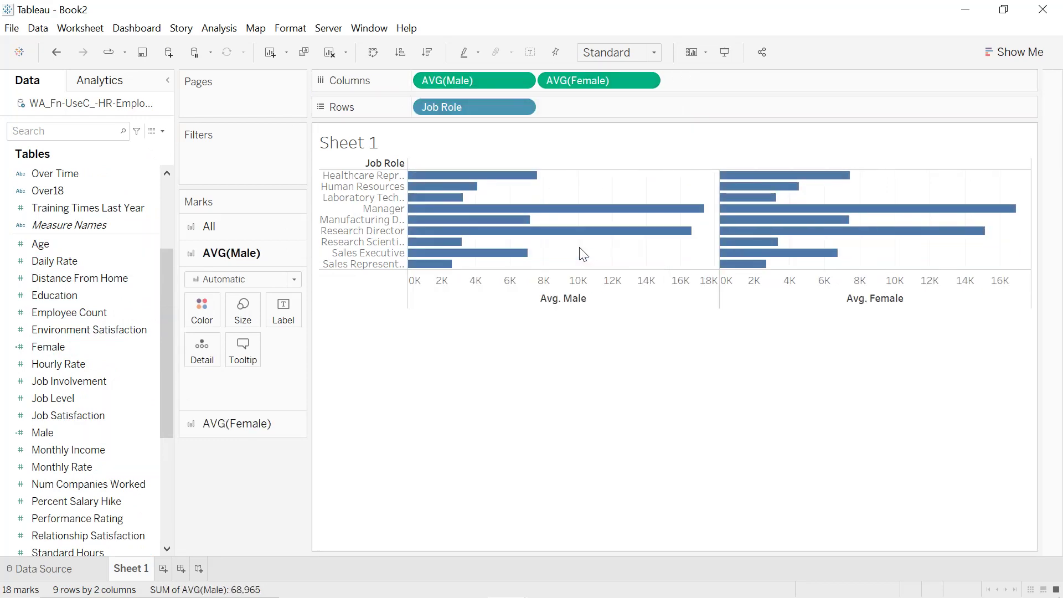
- Reverse the Avg. Male axis and shorten its title to Male
{"action": "right_click", "coordinate": [550, 305]}
{"action": "left_click", "coordinate": [567, 314]}
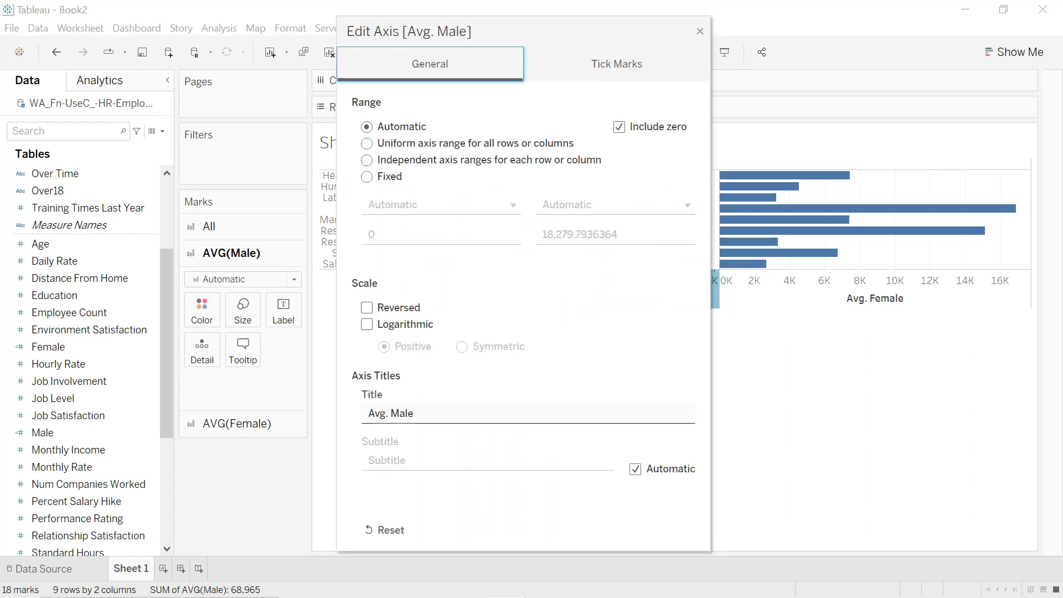
{"action": "left_click", "coordinate": [399, 414]}
{"action": "left_click", "coordinate": [368, 413]}
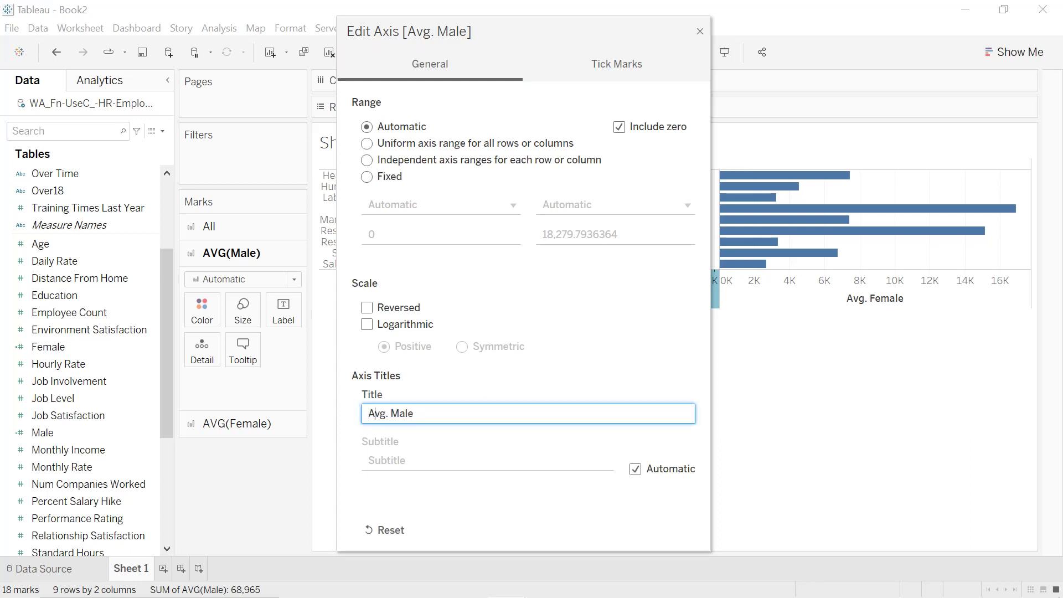
{"action": "key", "text": "BackSpace"}
{"action": "key", "text": "BackSpace"}
{"action": "key", "text": "BackSpace"}
{"action": "key", "text": "BackSpace"}
{"action": "key", "text": "BackSpace"}
{"action": "left_click", "coordinate": [366, 308]}
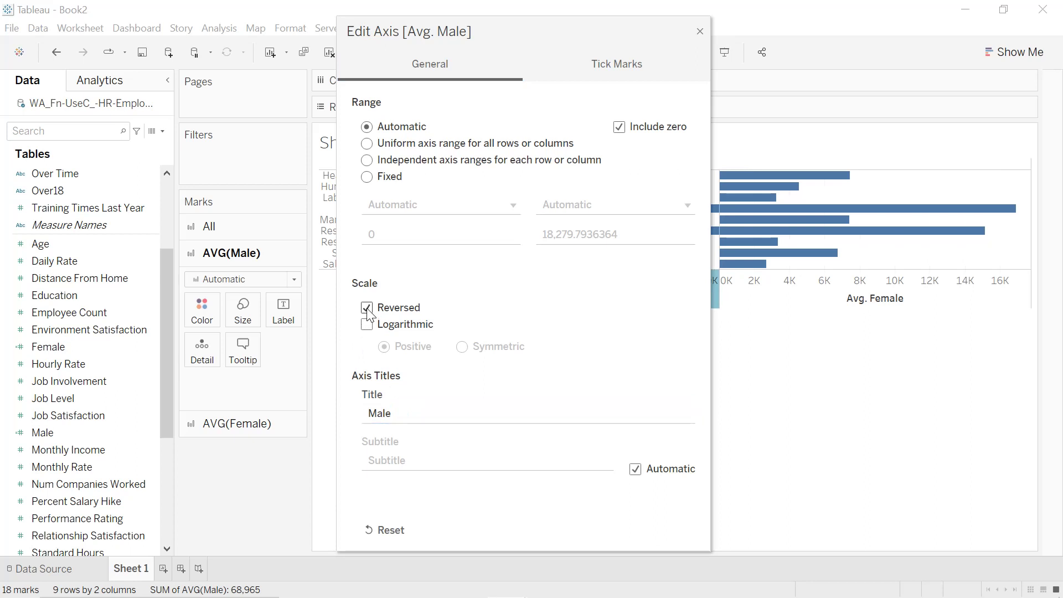
{"action": "left_click", "coordinate": [701, 33]}
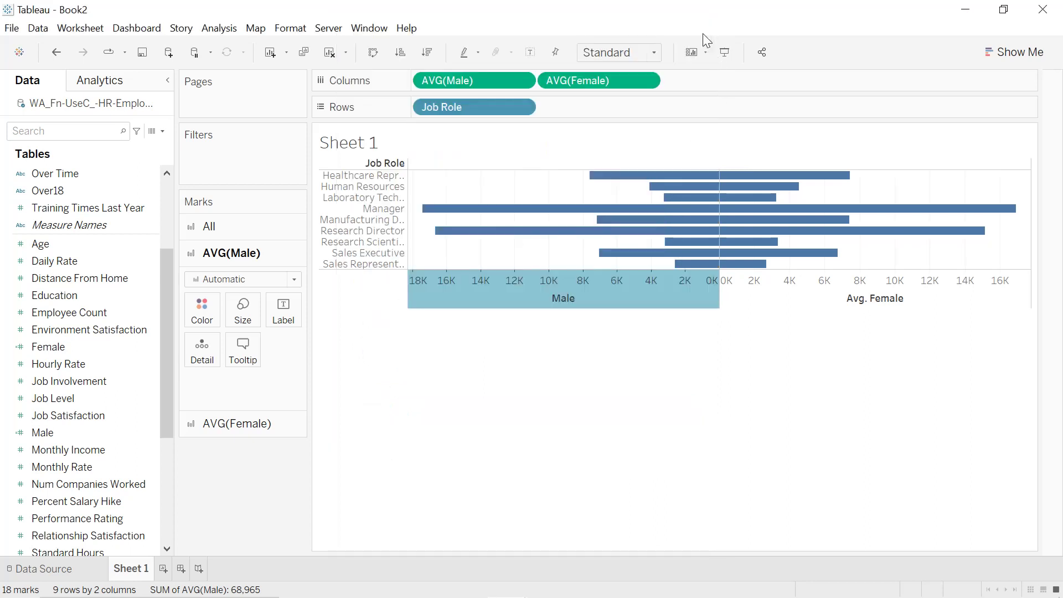
- Shorten the Avg. Female axis title to Female
{"action": "right_click", "coordinate": [845, 301]}
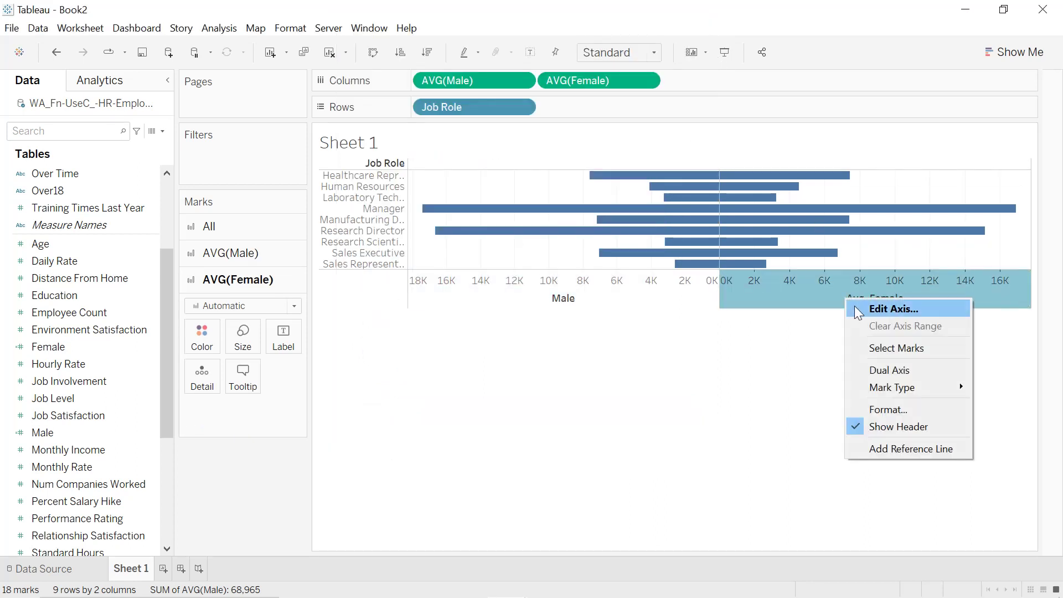
{"action": "left_click", "coordinate": [855, 306]}
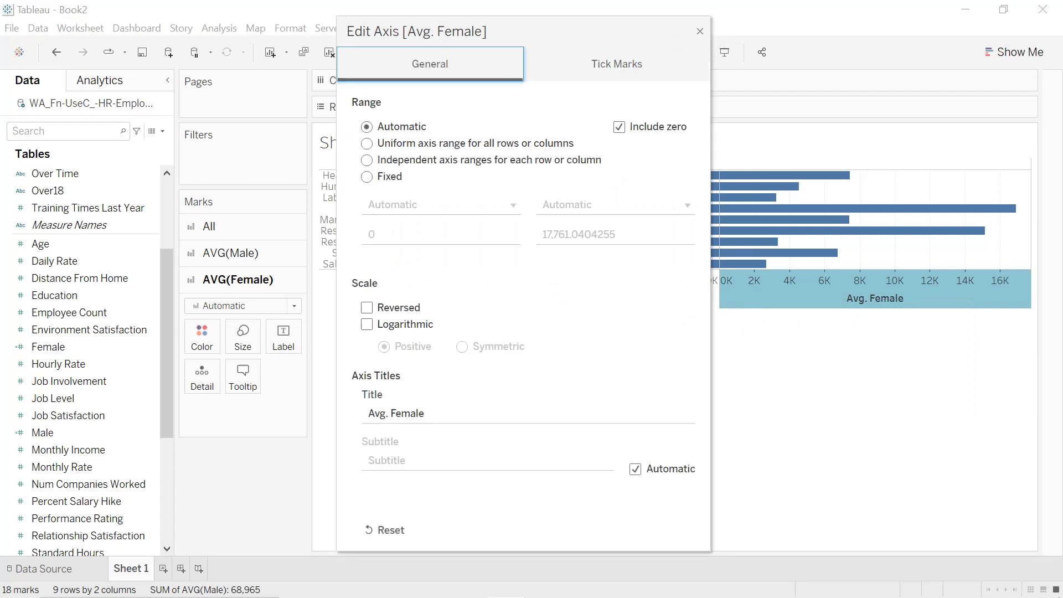
{"action": "left_click", "coordinate": [388, 413]}
{"action": "left_click", "coordinate": [369, 413]}
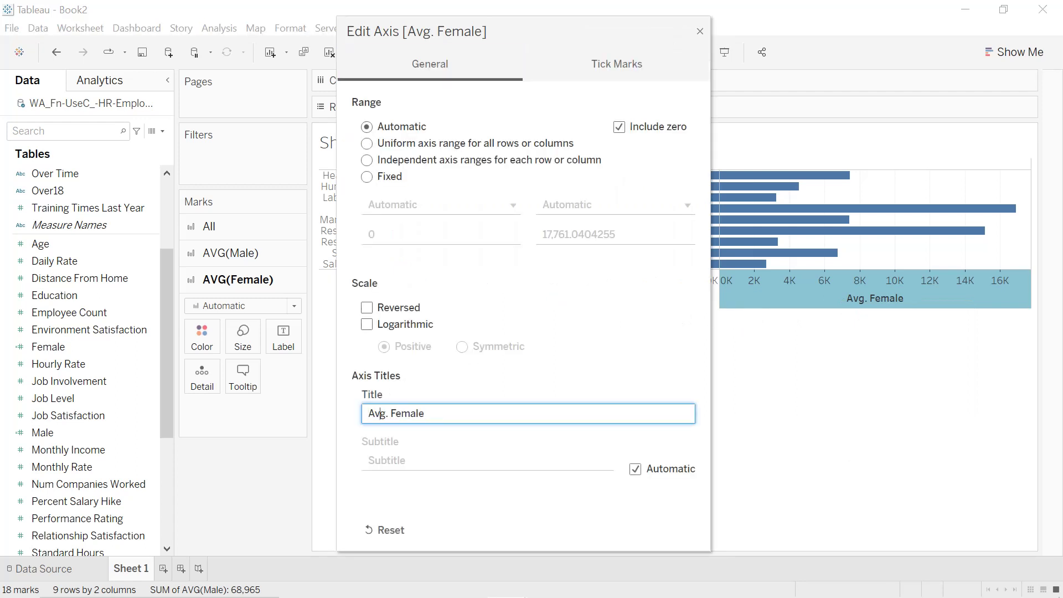
{"action": "key", "text": "BackSpace"}
{"action": "key", "text": "BackSpace"}
{"action": "key", "text": "BackSpace"}
{"action": "key", "text": "BackSpace"}
{"action": "key", "text": "BackSpace"}
{"action": "left_click", "coordinate": [700, 31]}
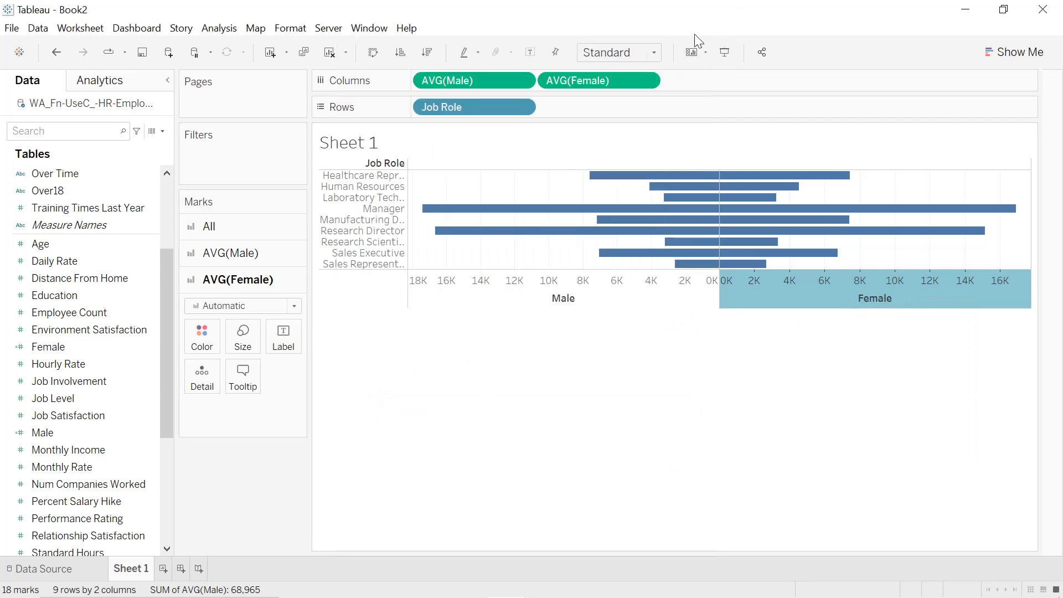
- Fit the chart to Entire View, hide Job Role headers, and place Zero axis between Male and Female
{"action": "left_click", "coordinate": [643, 52]}
{"action": "left_click", "coordinate": [624, 112]}
{"action": "left_click", "coordinate": [522, 108]}
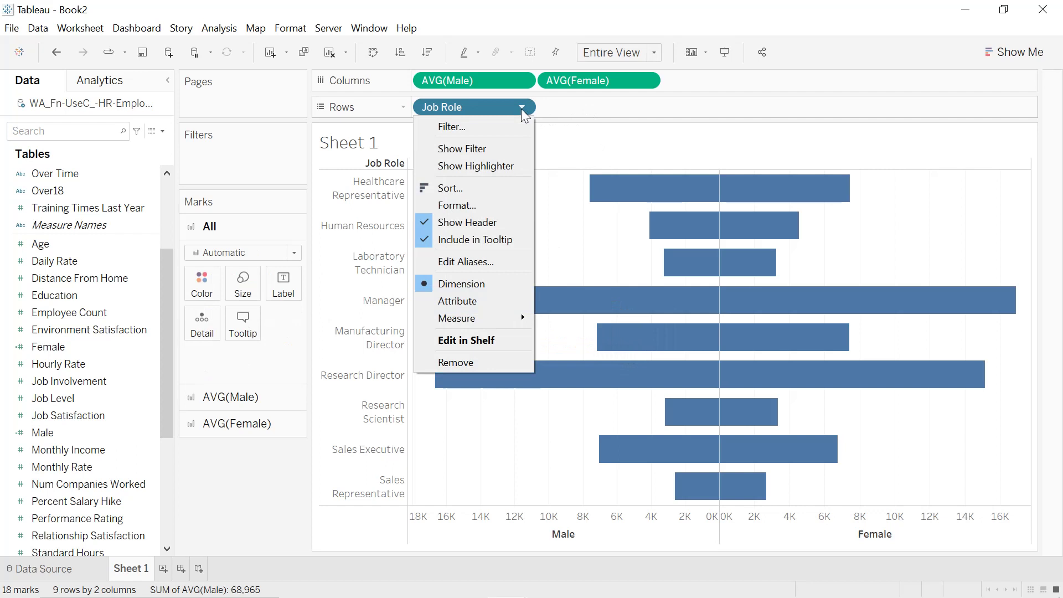
{"action": "left_click", "coordinate": [474, 230]}
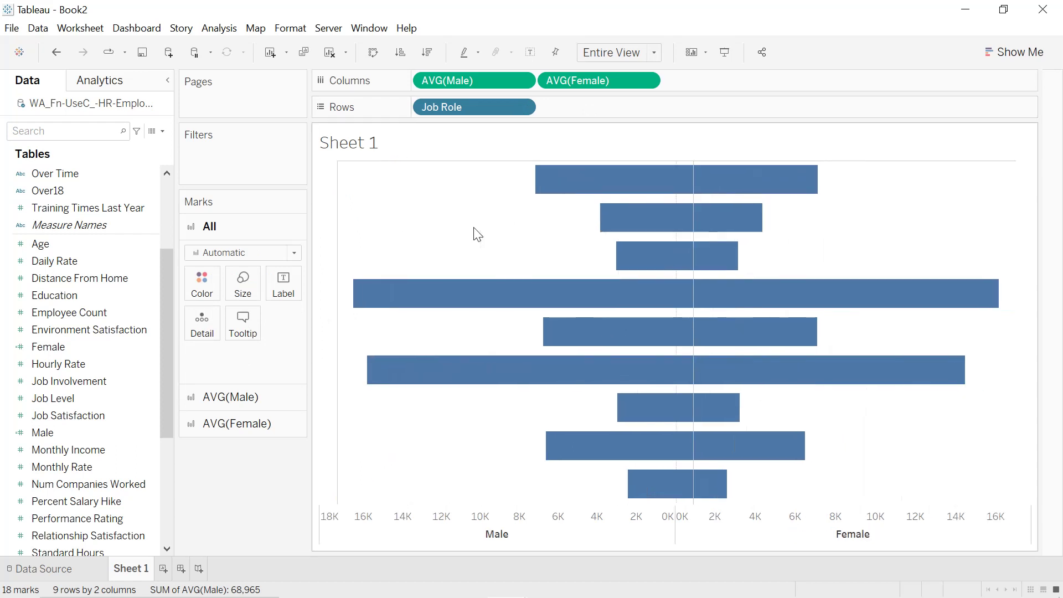
{"action": "scroll", "coordinate": [126, 361], "scroll_direction": "down", "scroll_amount": 4}
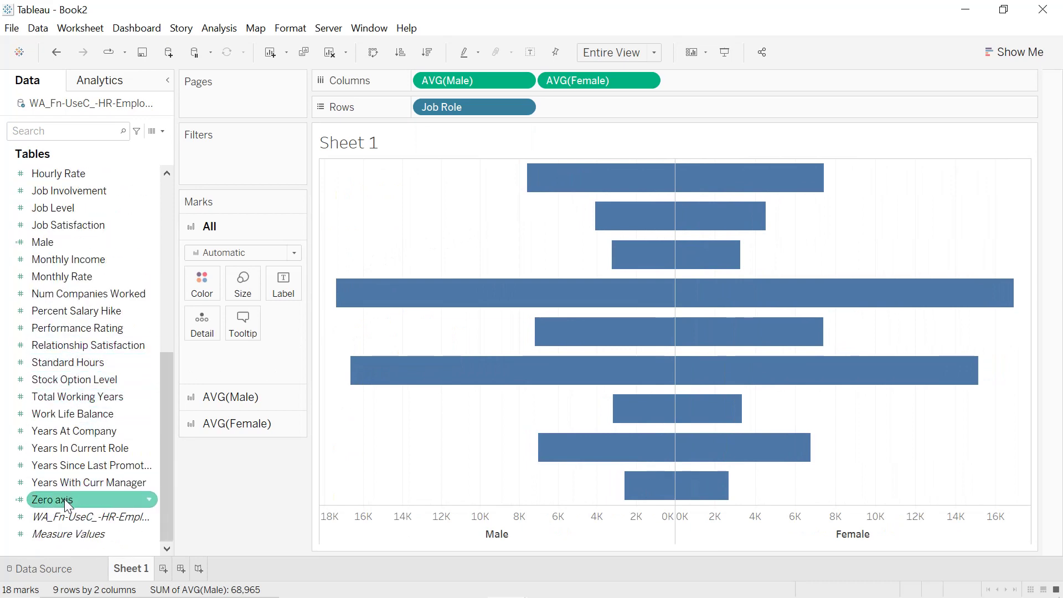
{"action": "mouse_move", "coordinate": [64, 499]}
{"action": "left_mouse_down"}
{"action": "mouse_move", "coordinate": [394, 264]}
{"action": "mouse_move", "coordinate": [510, 133]}
{"action": "mouse_move", "coordinate": [533, 83]}
{"action": "left_mouse_up"}
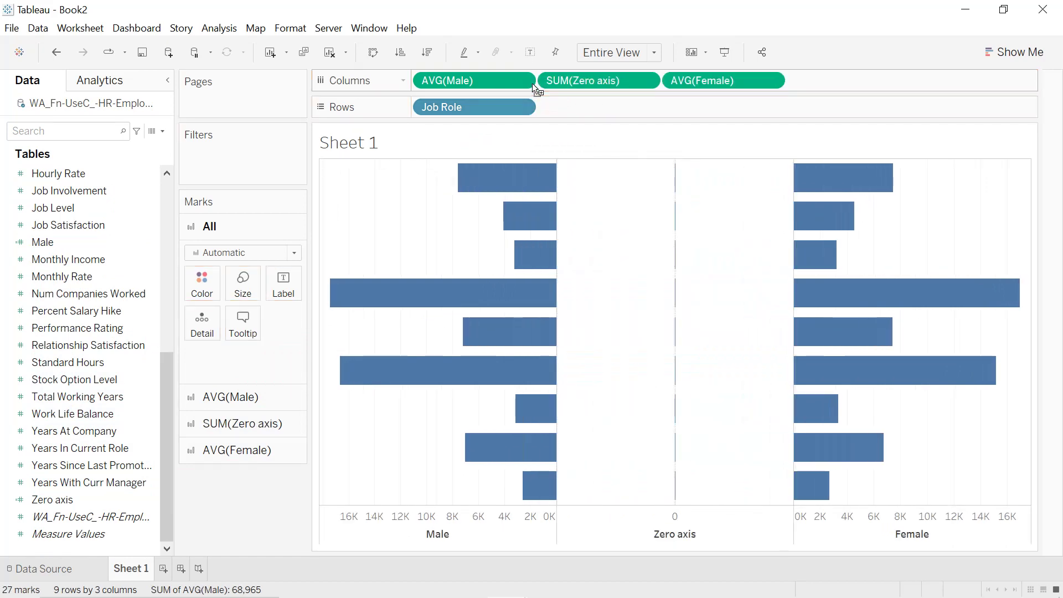
- Make the Zero axis marks Text and show Job Role names on them
{"action": "left_click", "coordinate": [232, 431]}
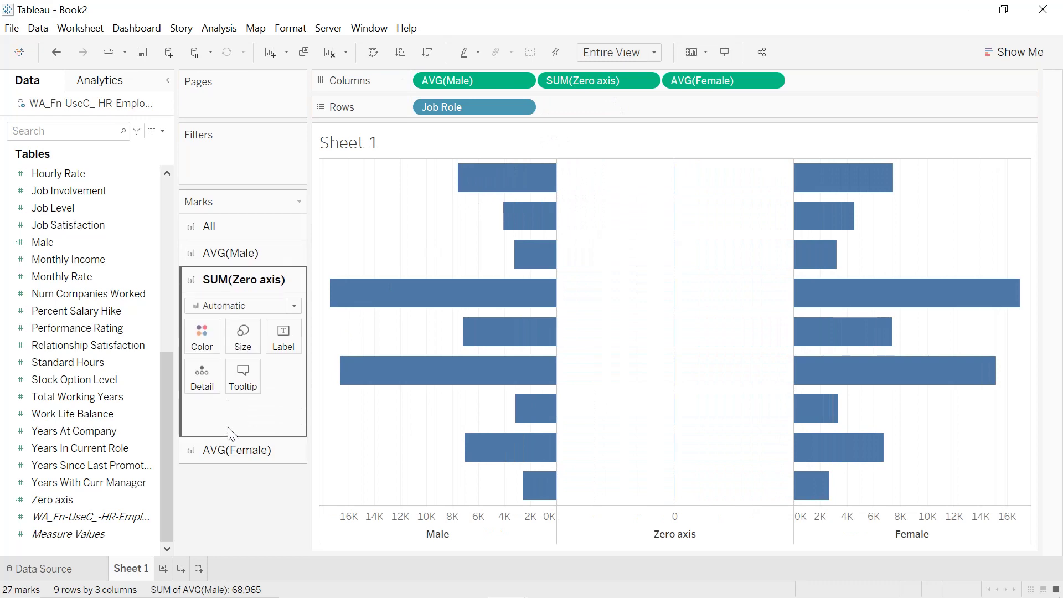
{"action": "left_click", "coordinate": [279, 305]}
{"action": "left_click", "coordinate": [225, 437]}
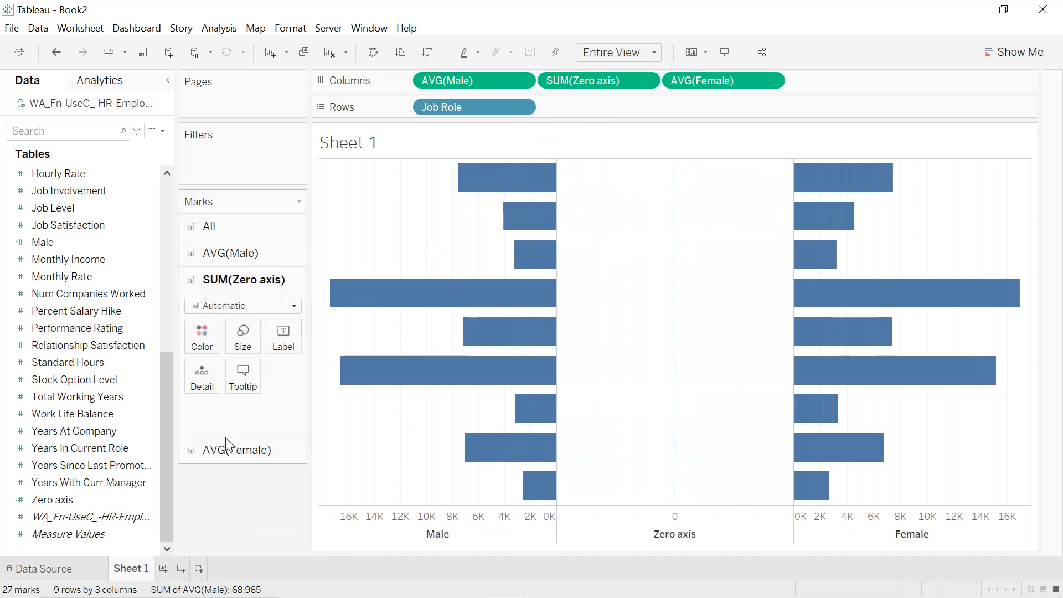
{"action": "scroll", "coordinate": [97, 345], "scroll_direction": "up", "scroll_amount": 6}
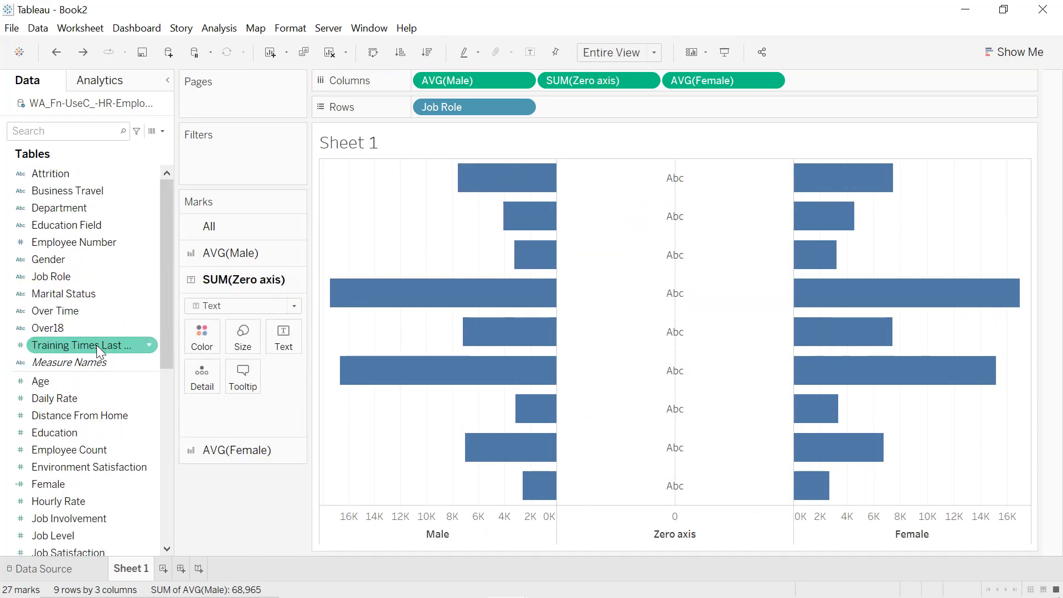
{"action": "left_click_drag", "start_coordinate": [81, 277], "coordinate": [286, 342]}
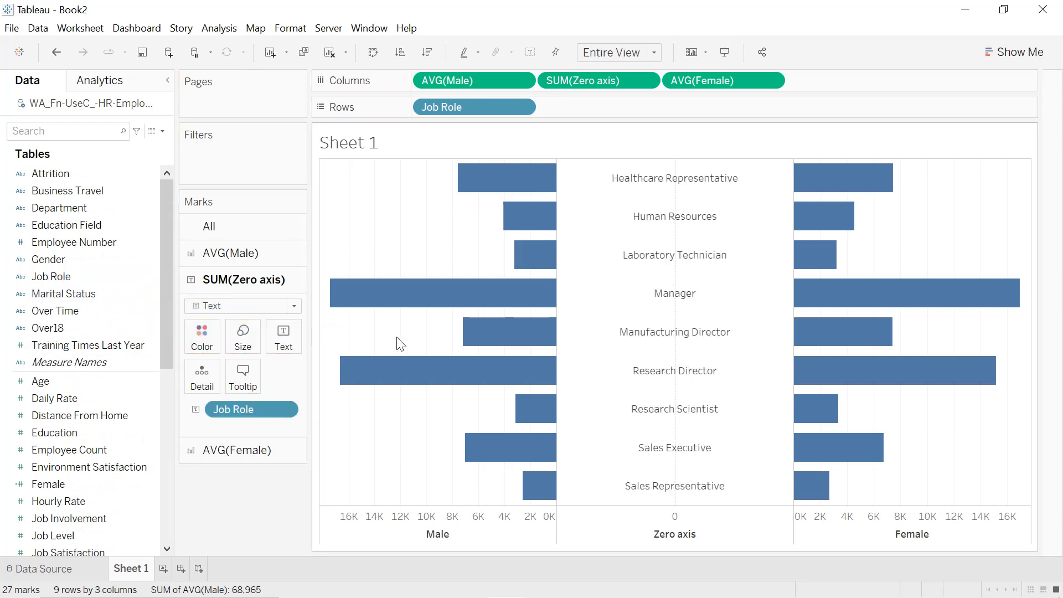
- Remove the Zero axis title
{"action": "double_click", "coordinate": [670, 541]}
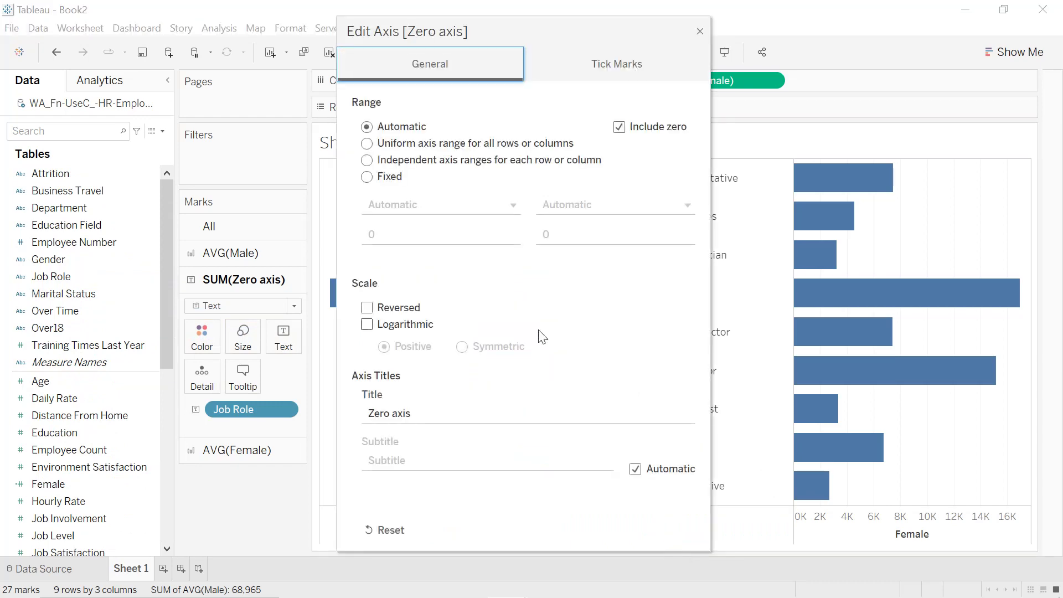
{"action": "key", "text": "BackSpace"}
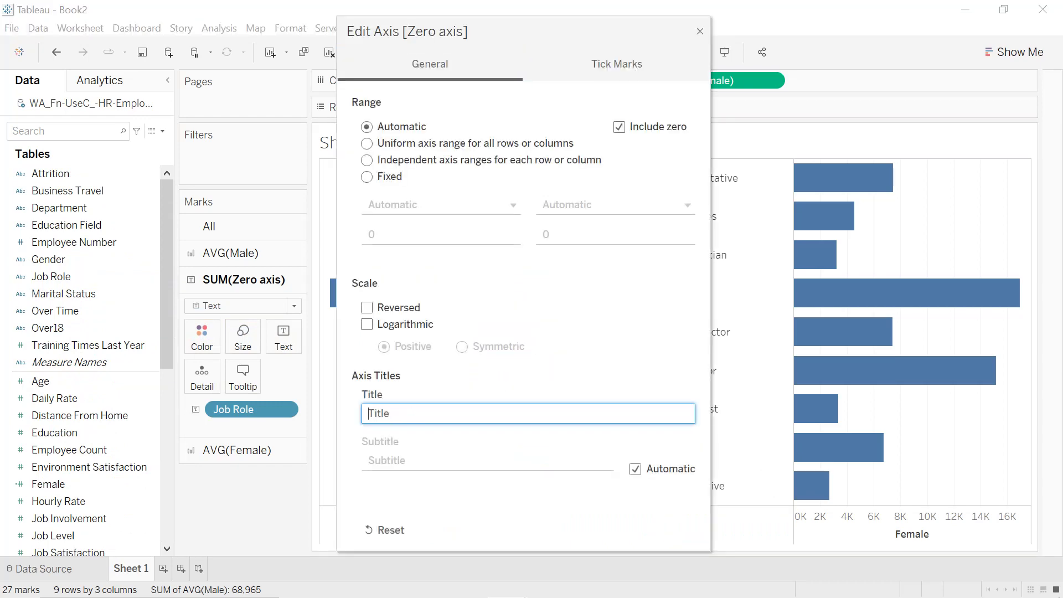
{"action": "left_click", "coordinate": [701, 32]}
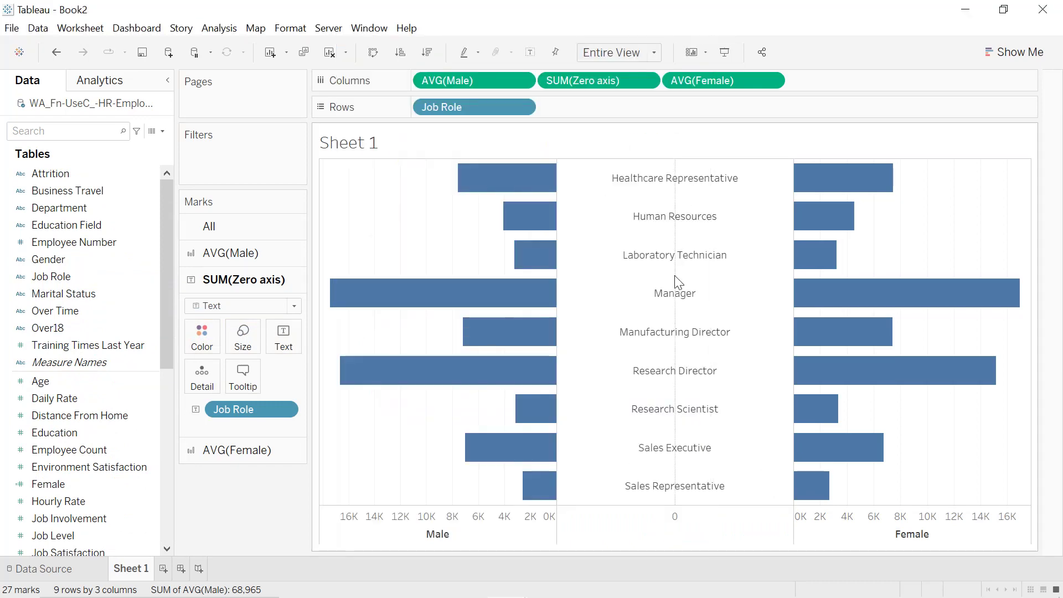
- Set the sheet's zero lines to None and sort job roles by descending income
{"action": "right_click", "coordinate": [635, 283]}
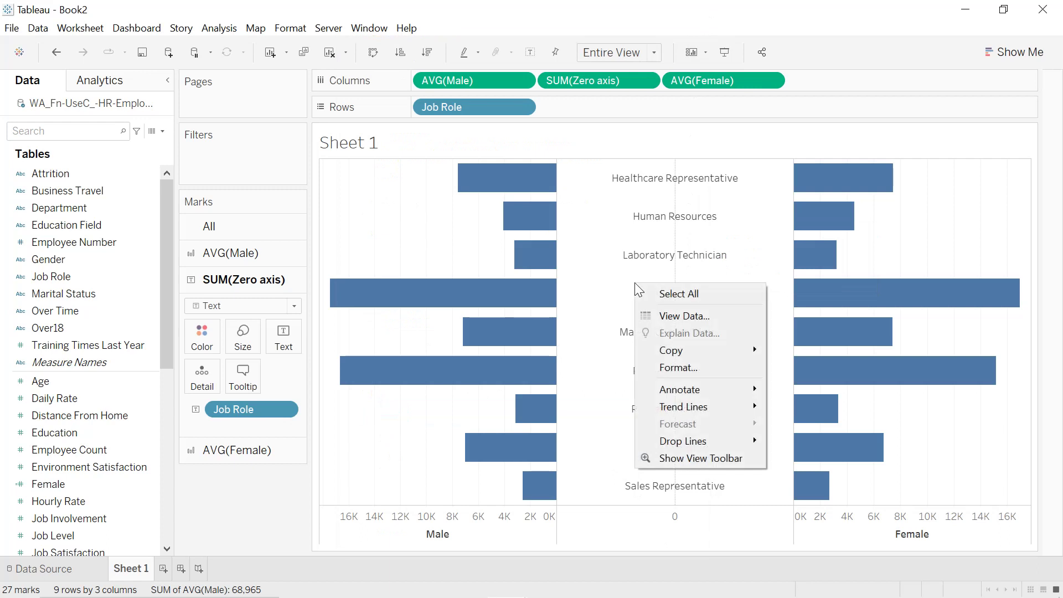
{"action": "left_click", "coordinate": [678, 368]}
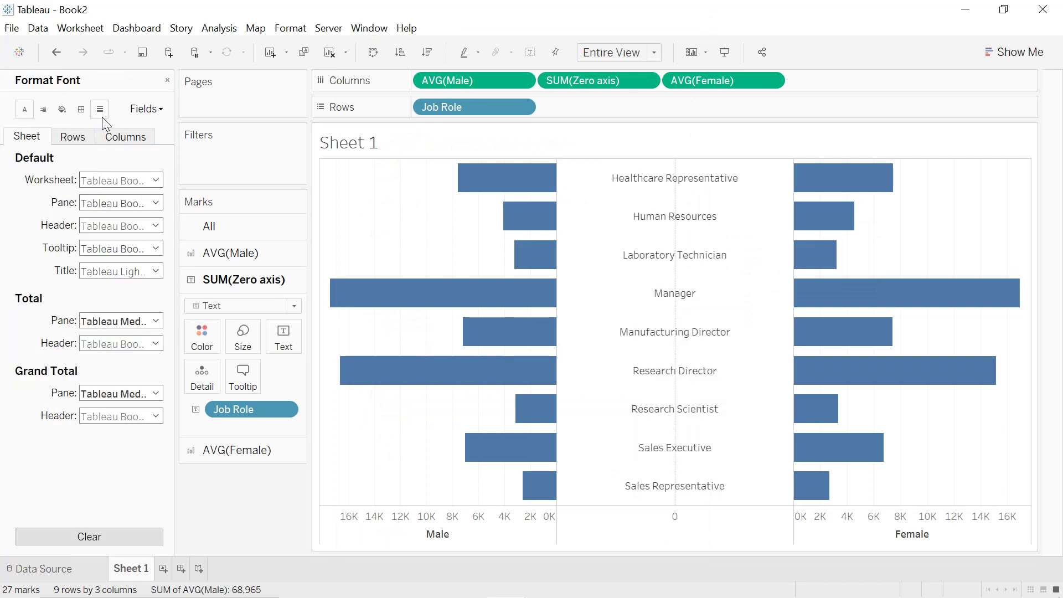
{"action": "left_click", "coordinate": [100, 110]}
{"action": "left_click", "coordinate": [94, 207]}
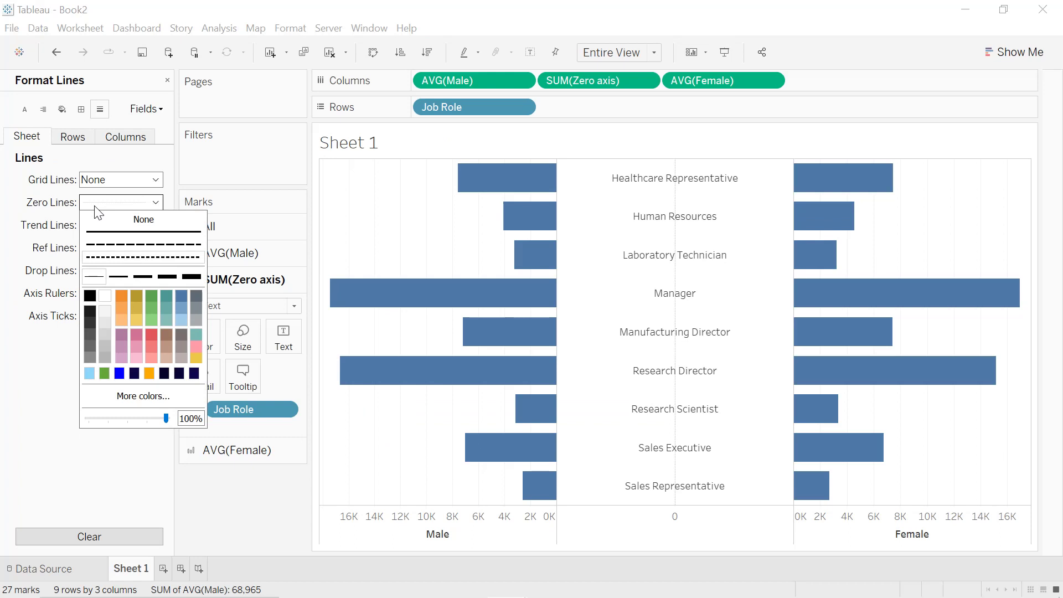
{"action": "left_click", "coordinate": [102, 219]}
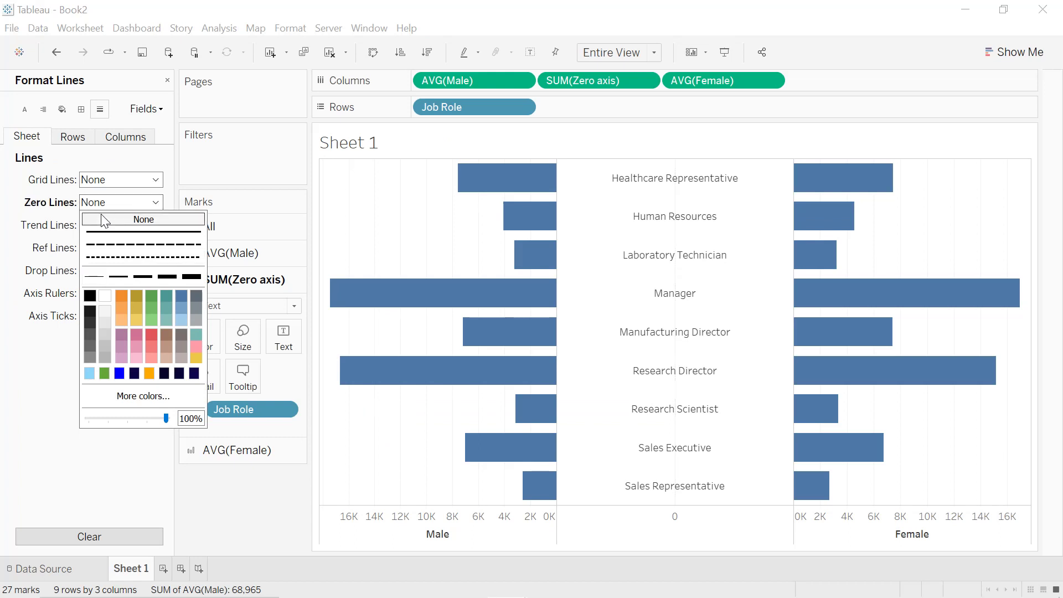
{"action": "left_click", "coordinate": [426, 53]}
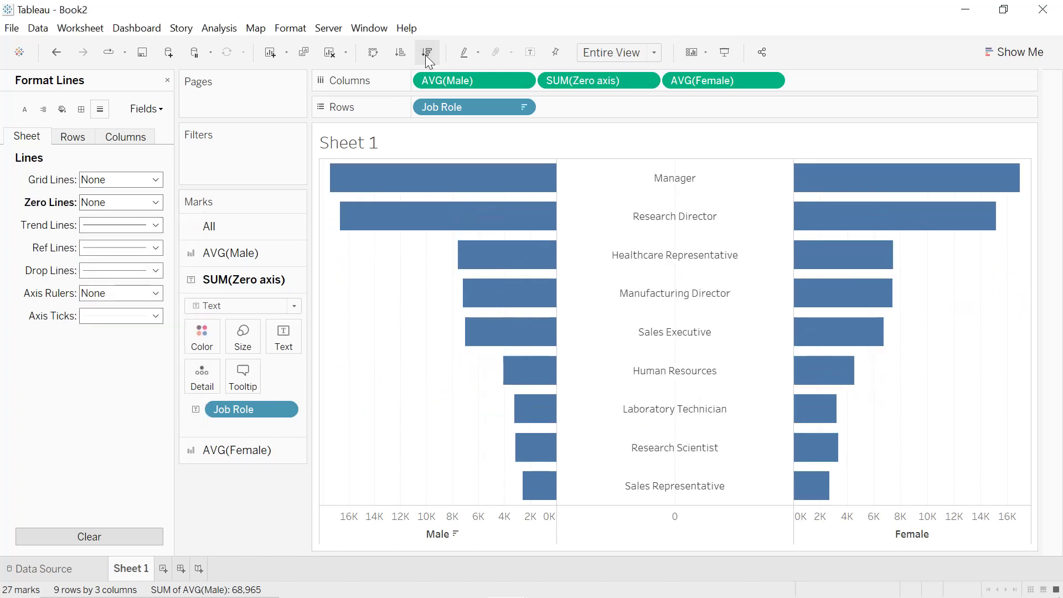
- Label the Male and Female bars with their AVG(Male) and AVG(Female) values
{"action": "left_click", "coordinate": [250, 262]}
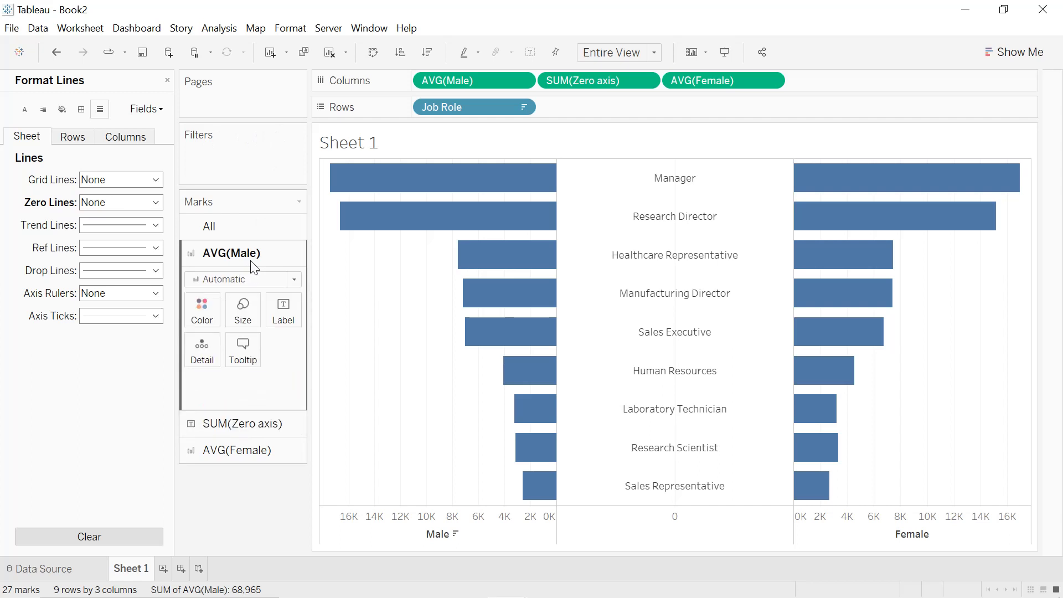
{"action": "left_click_drag", "start_coordinate": [474, 82], "coordinate": [285, 306]}
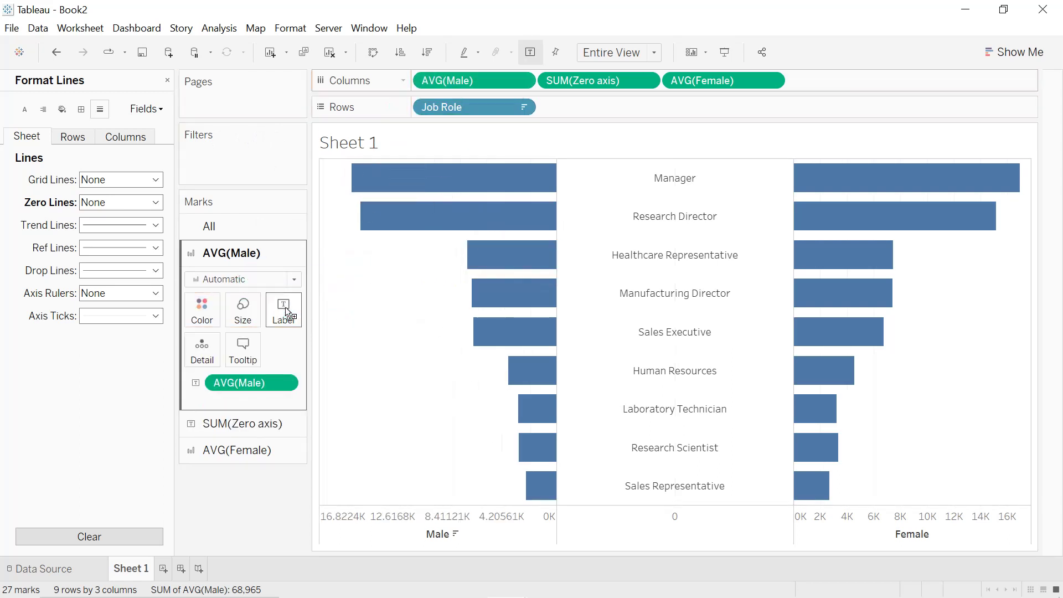
{"action": "left_click", "coordinate": [253, 451]}
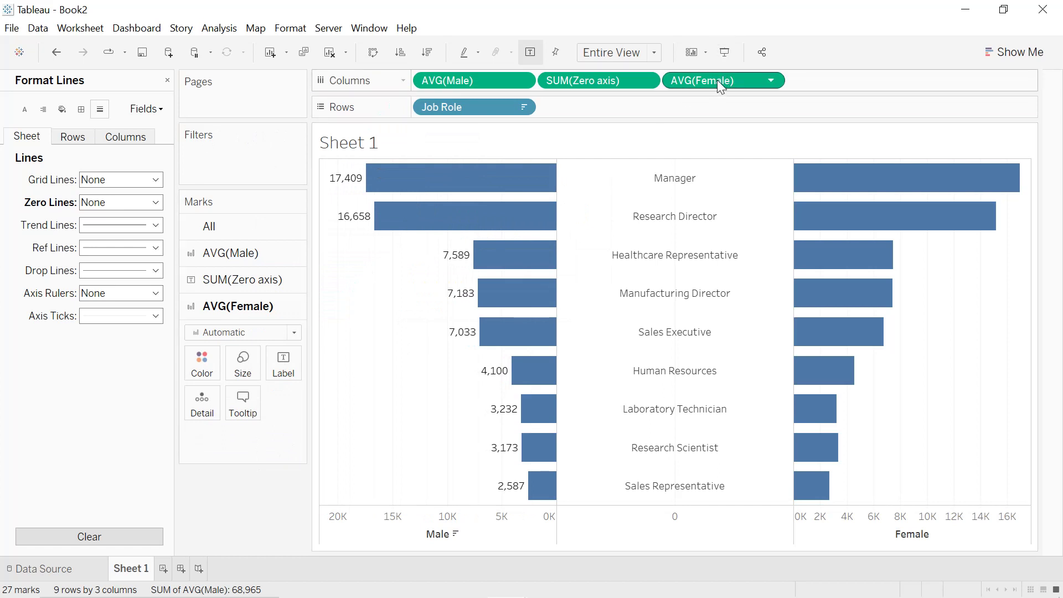
{"action": "left_click_drag", "start_coordinate": [717, 80], "coordinate": [283, 370]}
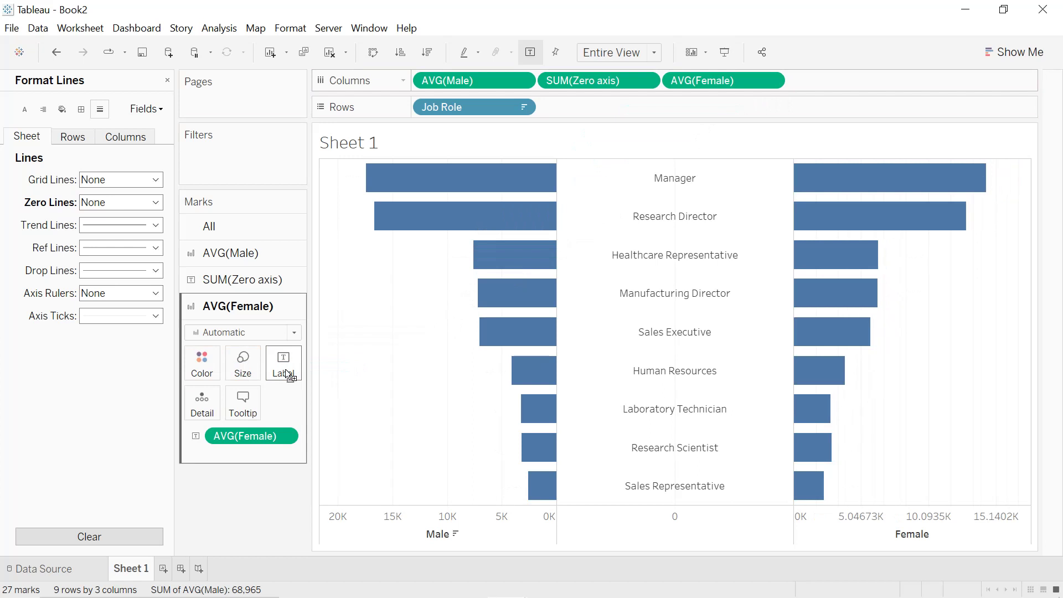
{"action": "left_click", "coordinate": [551, 510]}
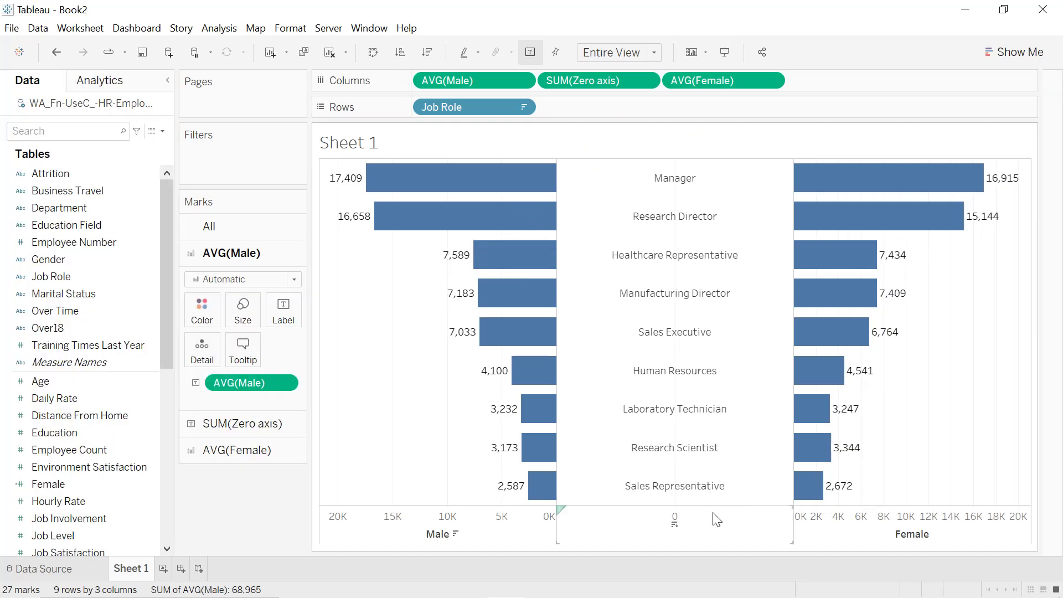
- Set the Zero axis major tick marks to None
{"action": "right_click", "coordinate": [681, 517]}
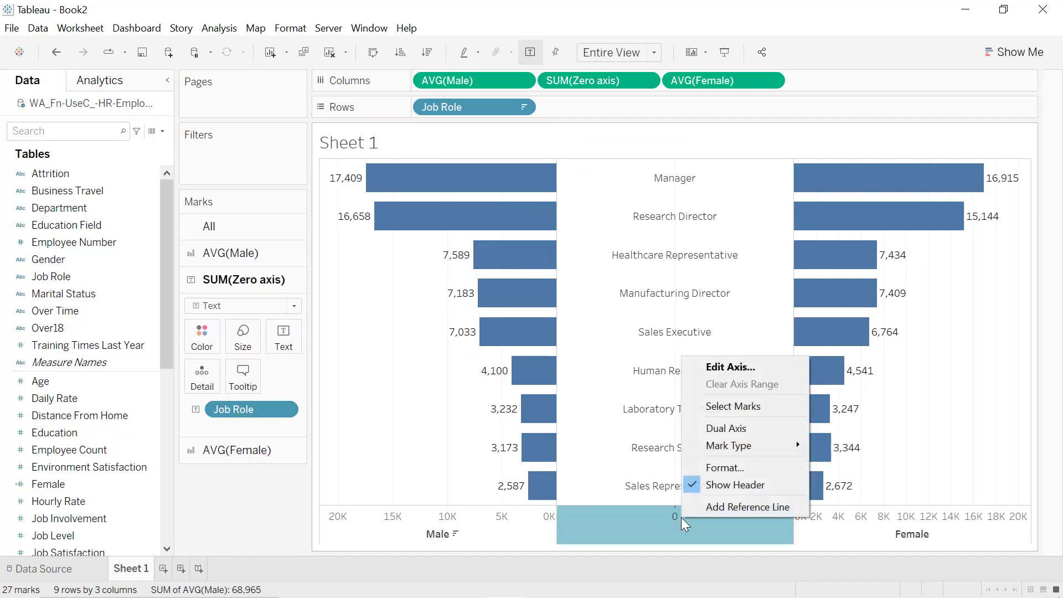
{"action": "left_click", "coordinate": [739, 368]}
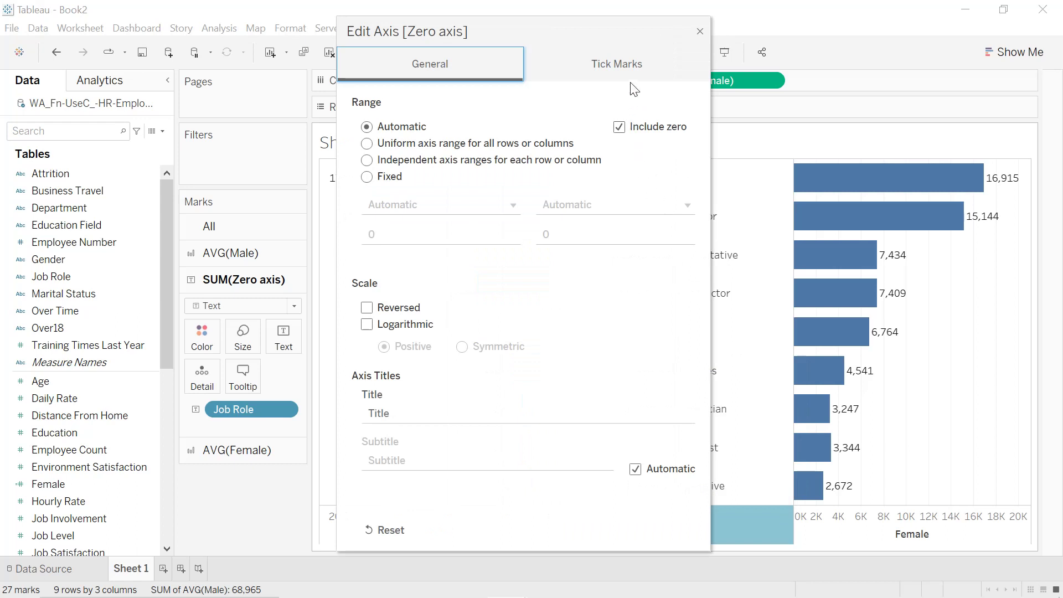
{"action": "left_click", "coordinate": [628, 68]}
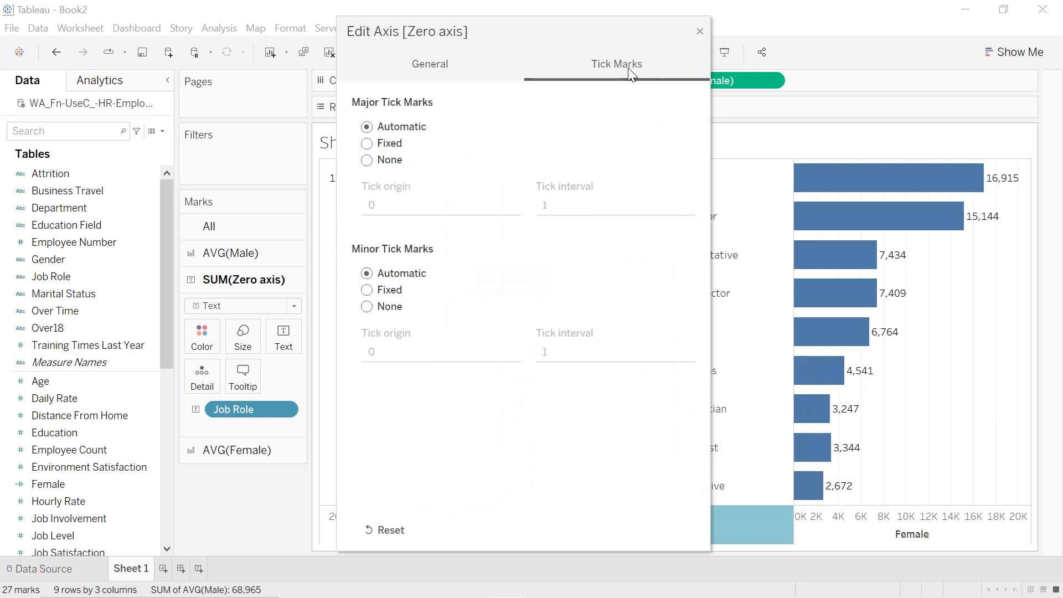
{"action": "left_click", "coordinate": [367, 160]}
{"action": "left_click", "coordinate": [403, 534]}
- Format both Male and Female values as Currency (Standard), e.g. $17,409.33
{"action": "right_click", "coordinate": [403, 534]}
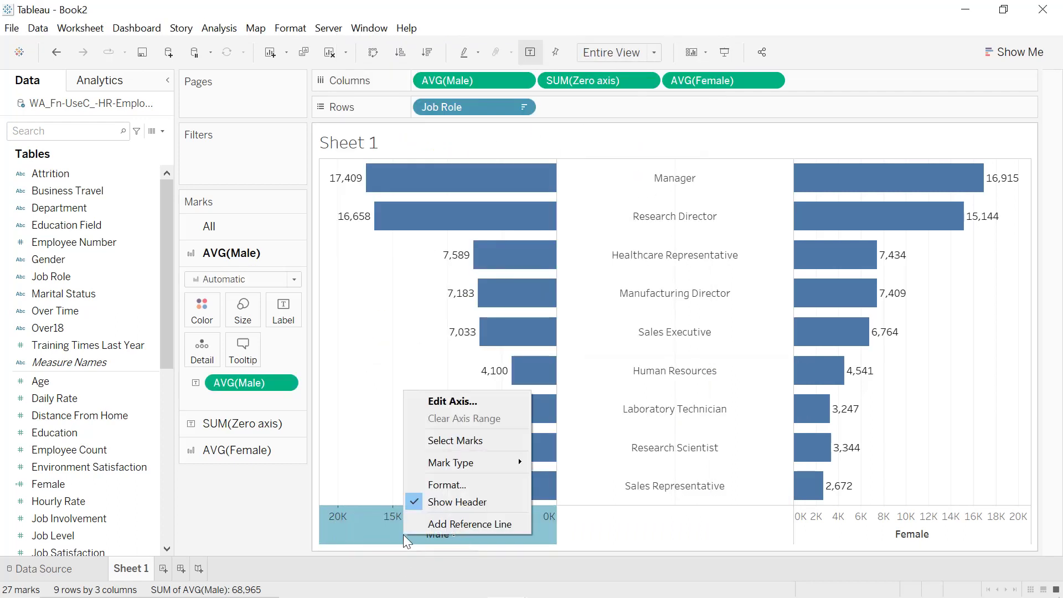
{"action": "left_click", "coordinate": [447, 485]}
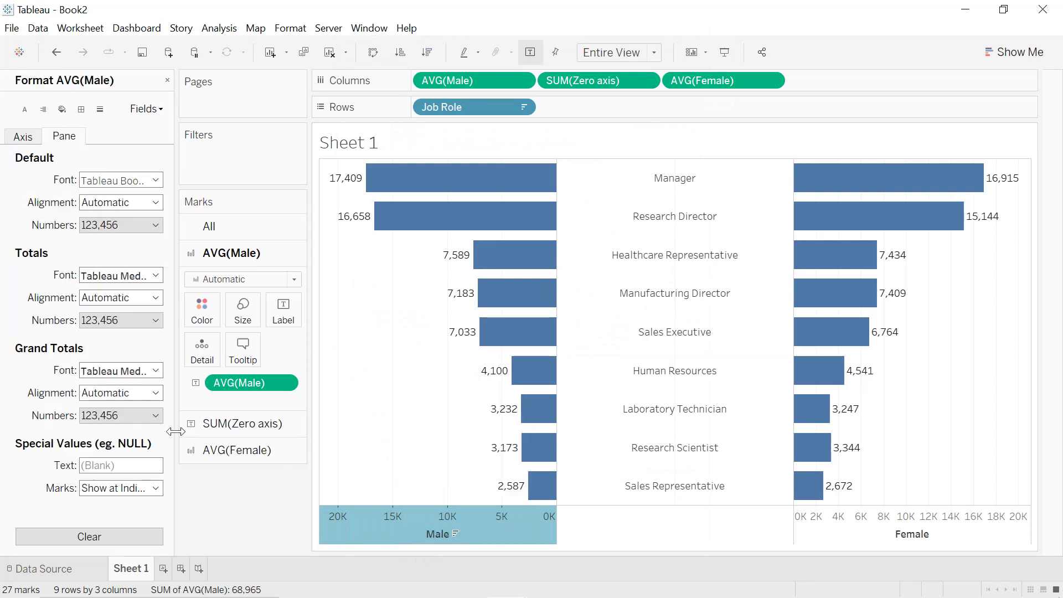
{"action": "left_click", "coordinate": [110, 227]}
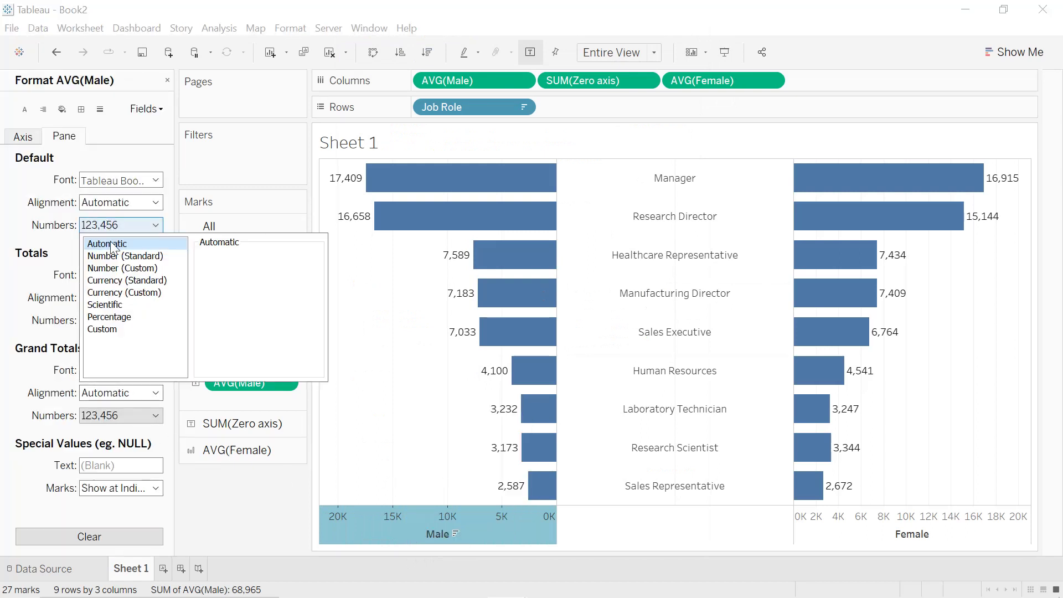
{"action": "left_click", "coordinate": [124, 281]}
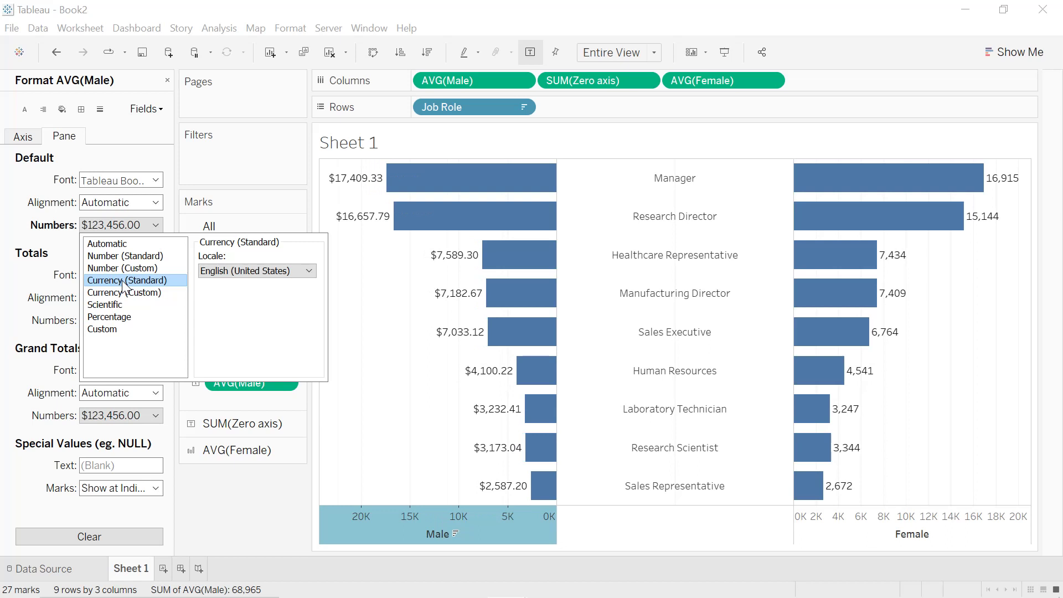
{"action": "left_click", "coordinate": [397, 426]}
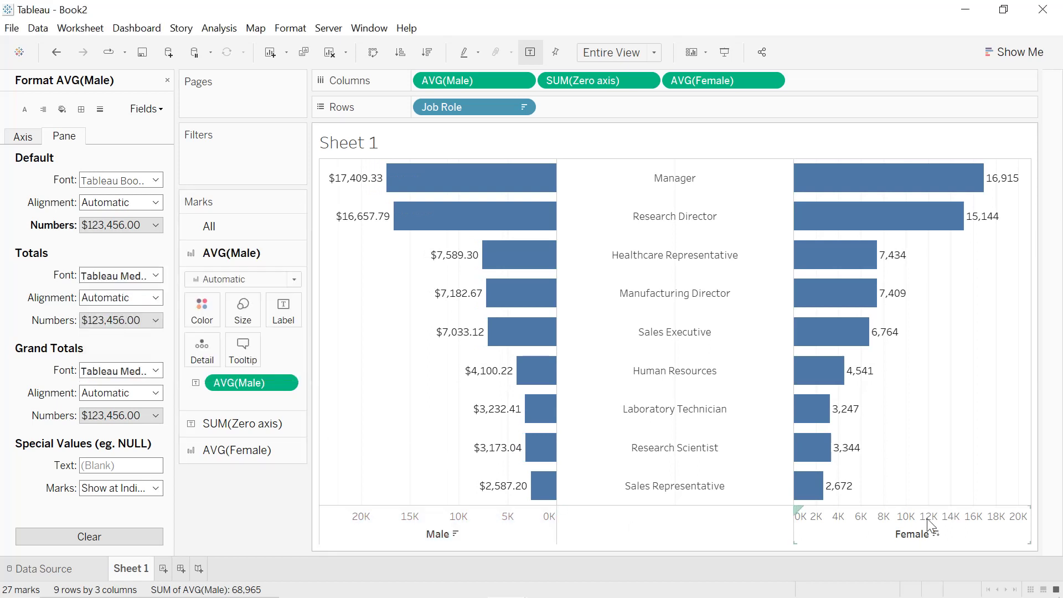
{"action": "left_click", "coordinate": [904, 536]}
{"action": "right_click", "coordinate": [899, 533]}
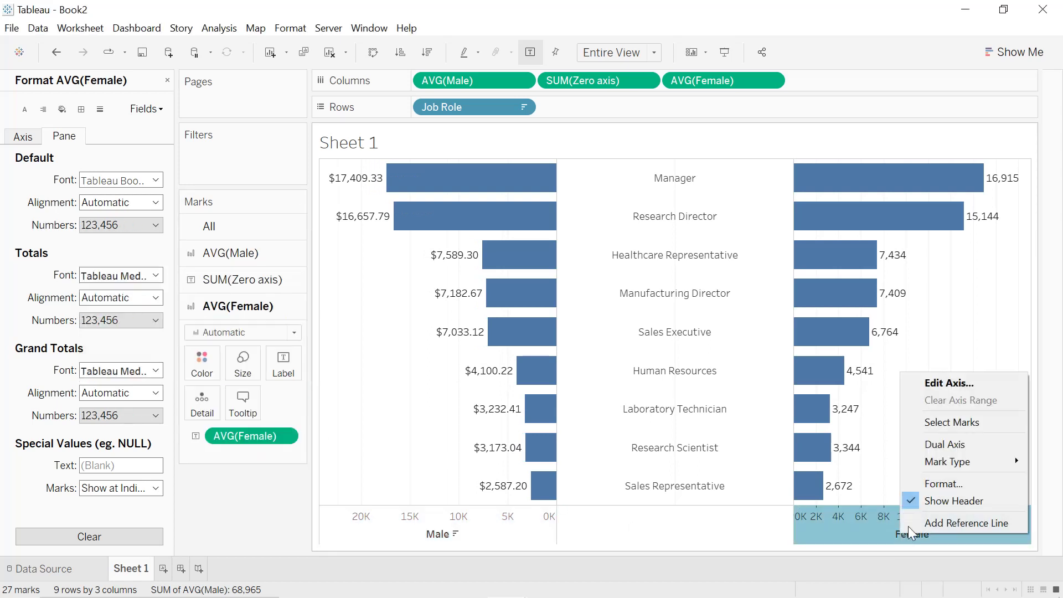
{"action": "left_click", "coordinate": [936, 487]}
{"action": "left_click", "coordinate": [111, 225]}
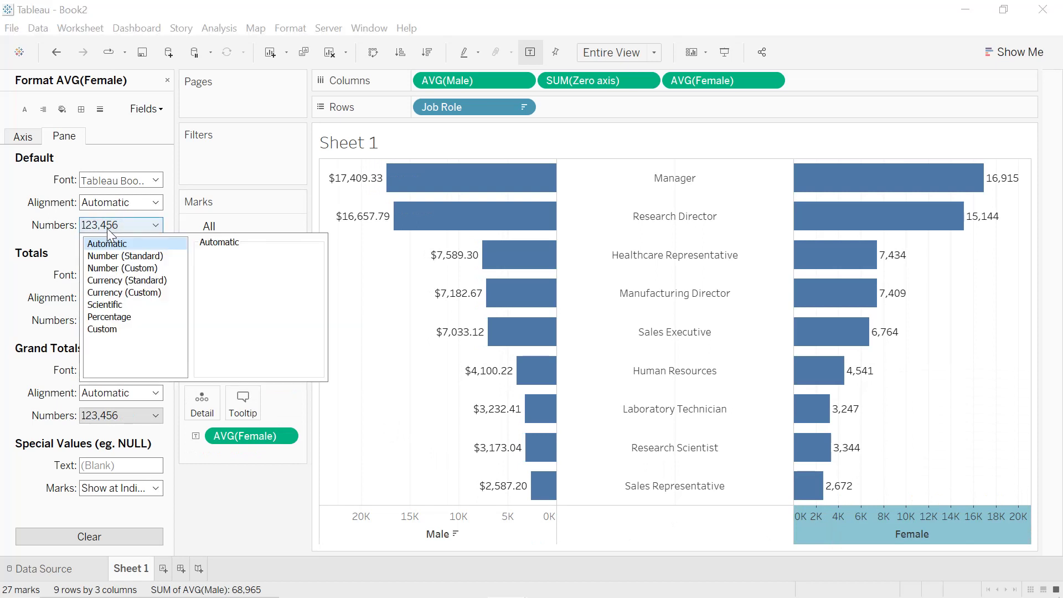
{"action": "left_click", "coordinate": [122, 281]}
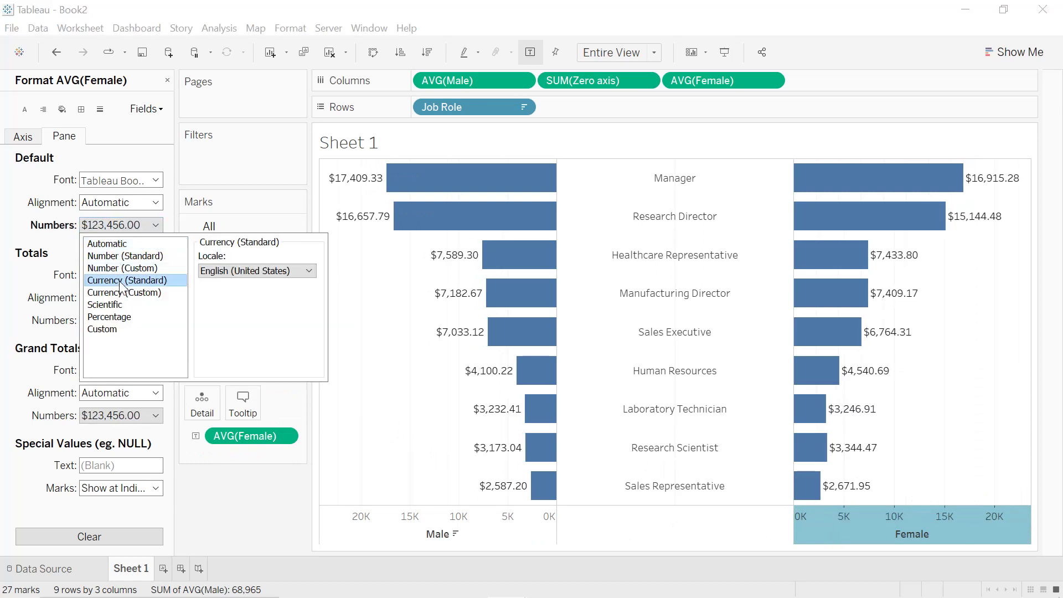
{"action": "left_click", "coordinate": [736, 427]}
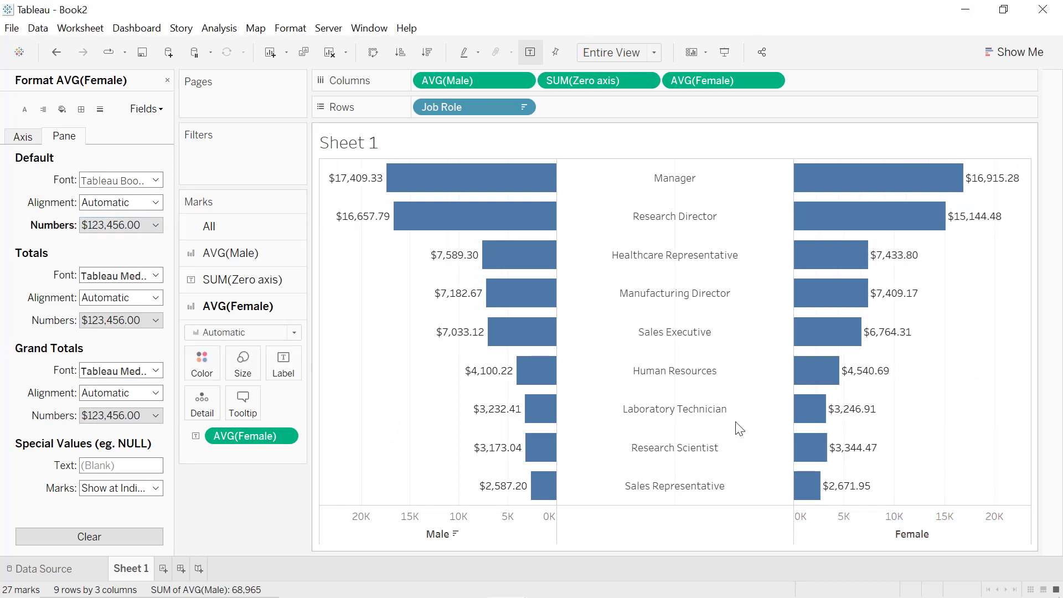
{"action": "right_click", "coordinate": [401, 308]}
- Set the worksheet font to bold at size 10
{"action": "left_click", "coordinate": [450, 380]}
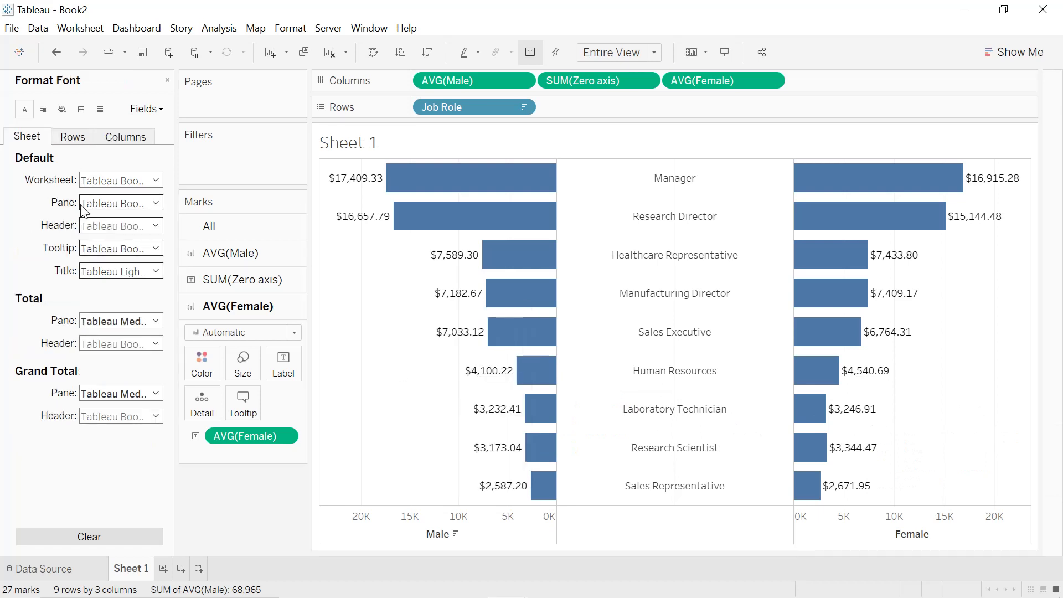
{"action": "left_click", "coordinate": [112, 184]}
{"action": "left_click", "coordinate": [136, 224]}
{"action": "left_click", "coordinate": [115, 224]}
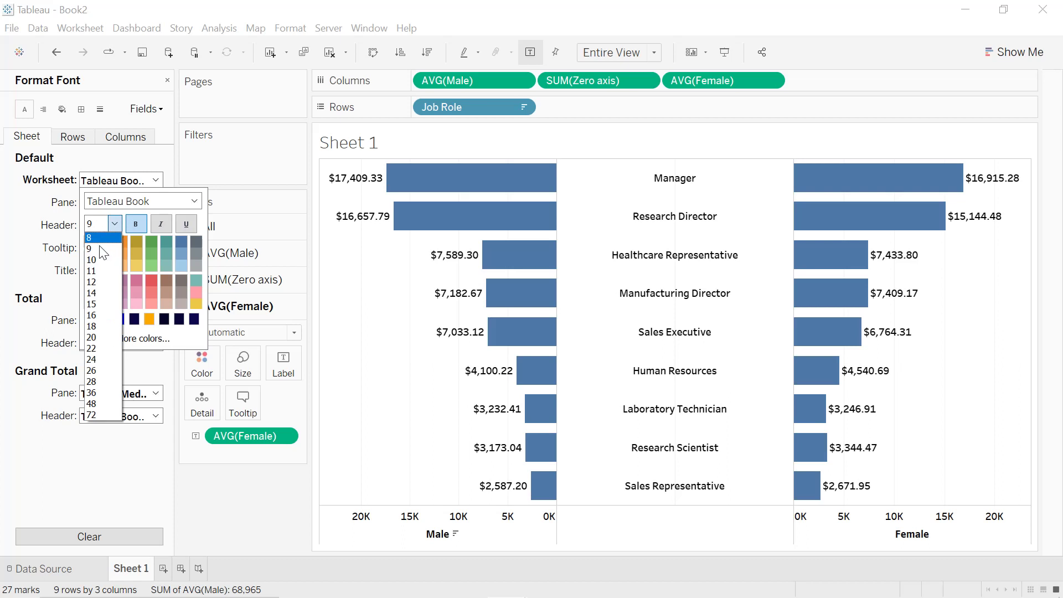
{"action": "left_click", "coordinate": [95, 260]}
{"action": "left_click", "coordinate": [411, 346]}
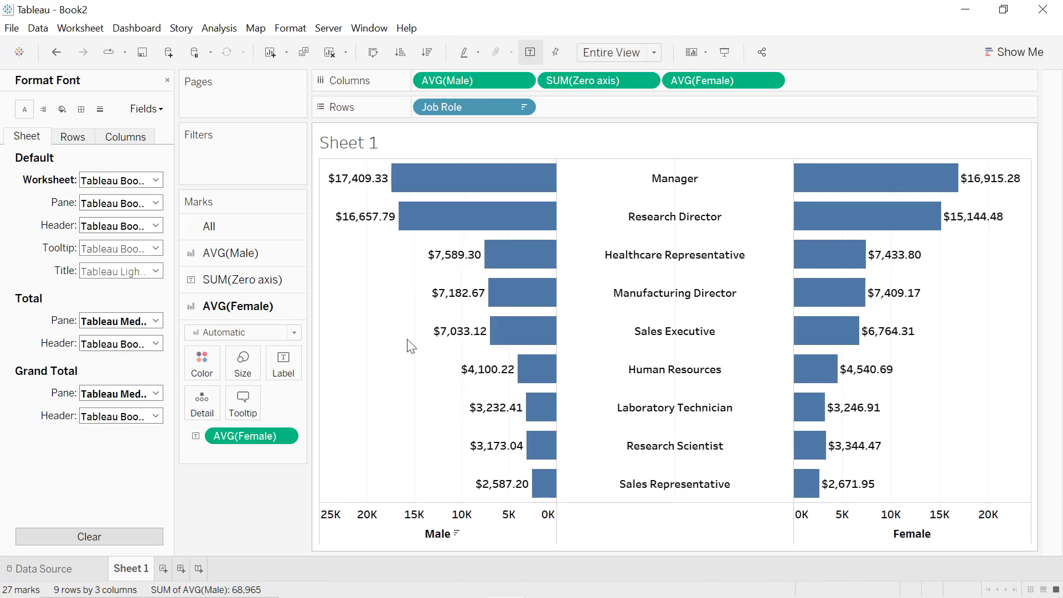
- Replace the sheet title with 'Average monthly income'
{"action": "double_click", "coordinate": [489, 153]}
{"action": "key", "text": "ctrl+a"}
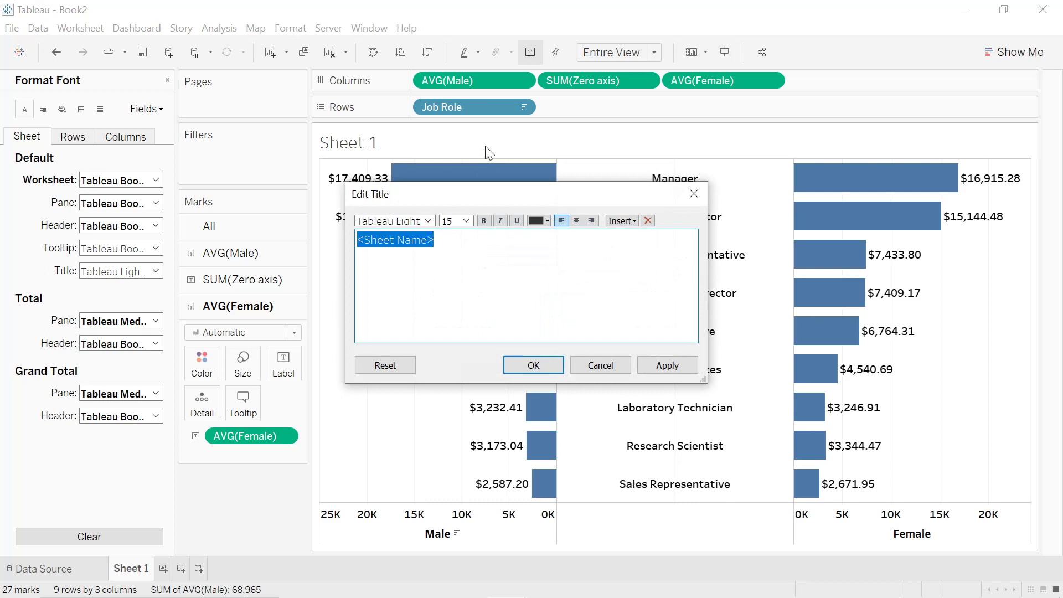
{"action": "type", "text": "Average monthl"}
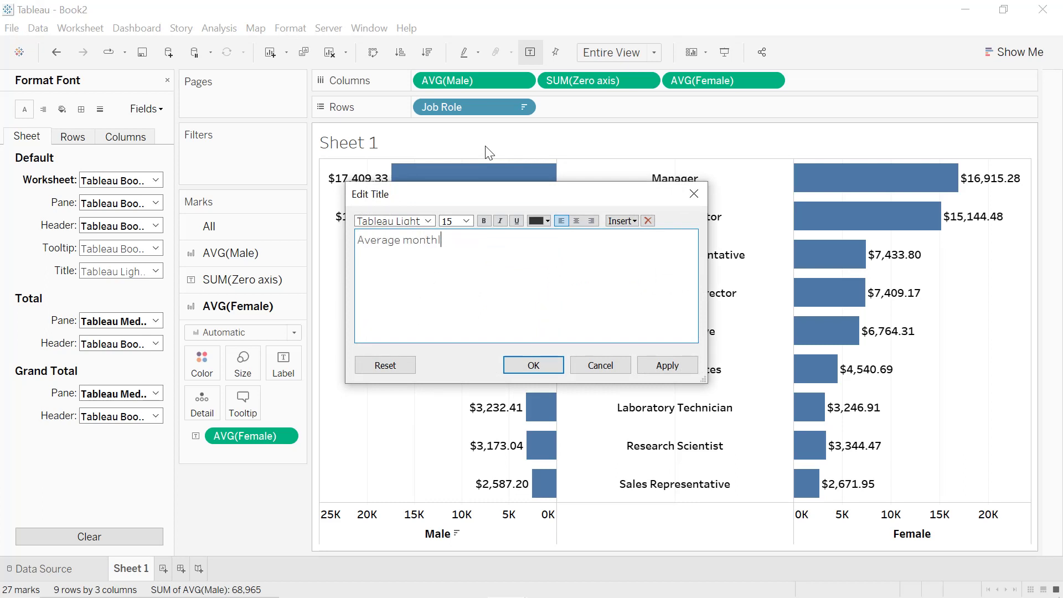
{"action": "type", "text": "u"}
{"action": "key", "text": "BackSpace"}
{"action": "type", "text": "y income"}
- Format the title text as centred, bold, size 18, black
{"action": "left_click", "coordinate": [577, 221]}
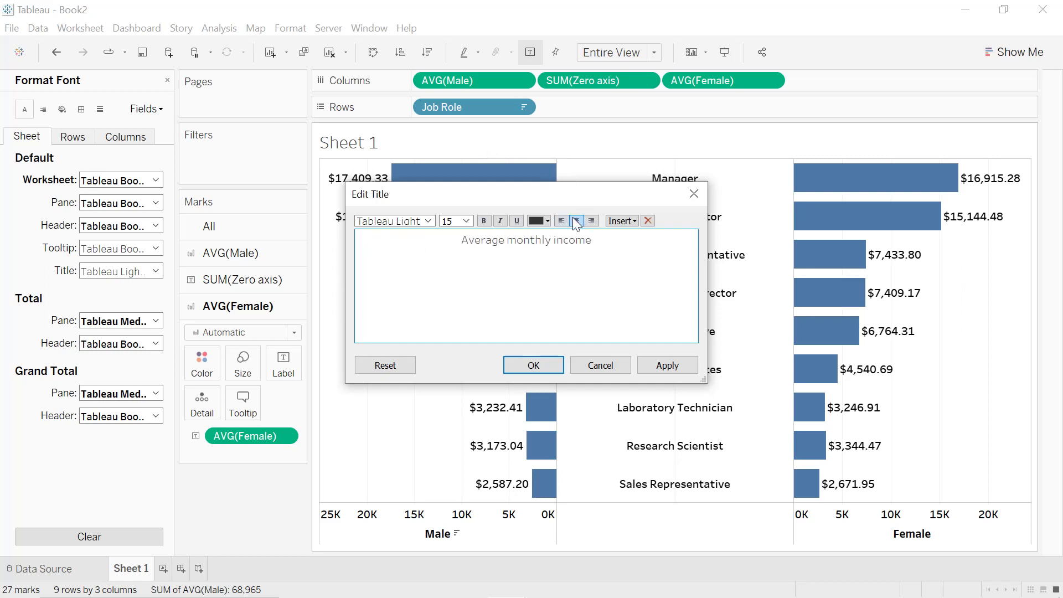
{"action": "key", "text": "ctrl+a"}
{"action": "left_click", "coordinate": [483, 221]}
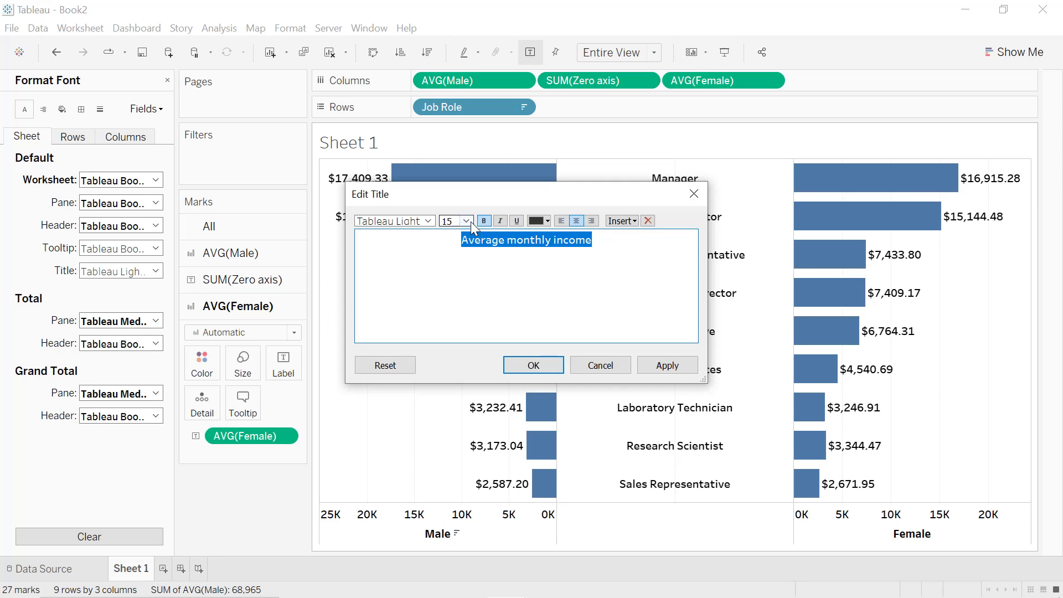
{"action": "left_click", "coordinate": [469, 222]}
{"action": "left_click", "coordinate": [459, 316]}
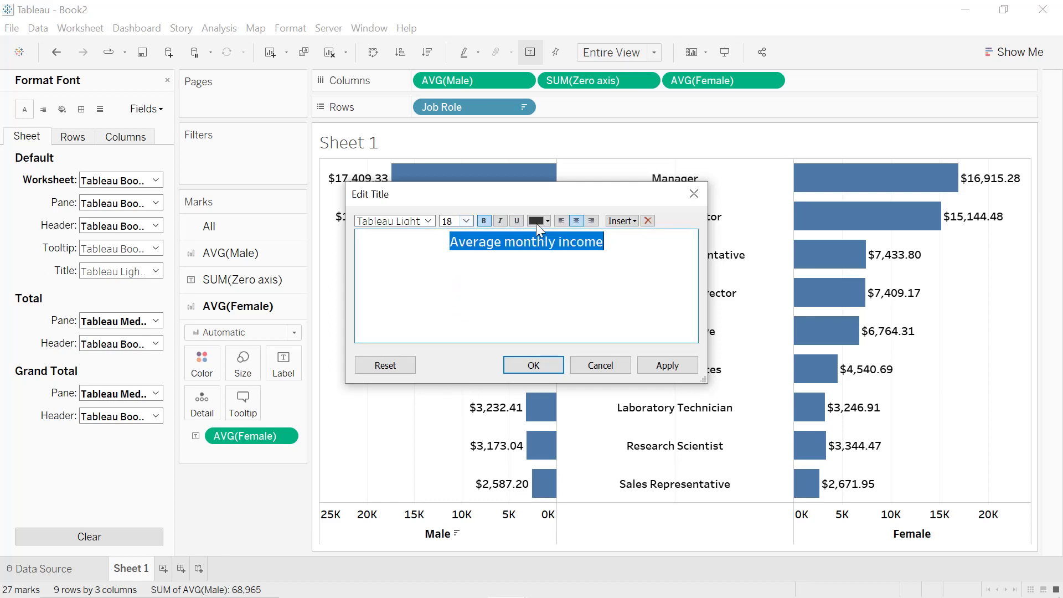
{"action": "left_click", "coordinate": [537, 223]}
{"action": "left_click", "coordinate": [536, 235]}
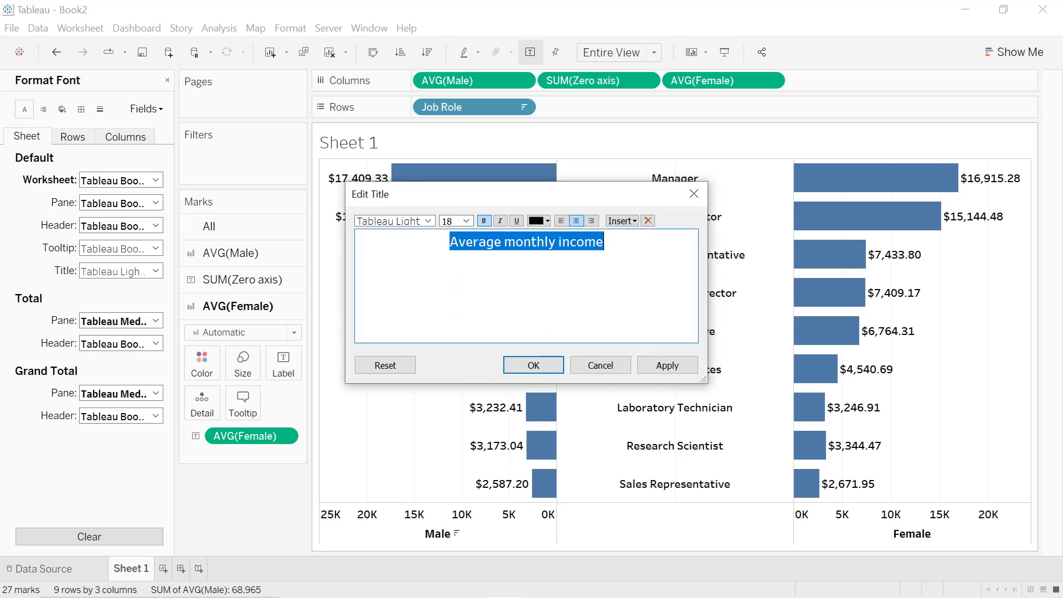
{"action": "left_click", "coordinate": [687, 366]}
{"action": "left_click", "coordinate": [557, 366]}
- Frame the title with a thin solid black border
{"action": "right_click", "coordinate": [670, 135]}
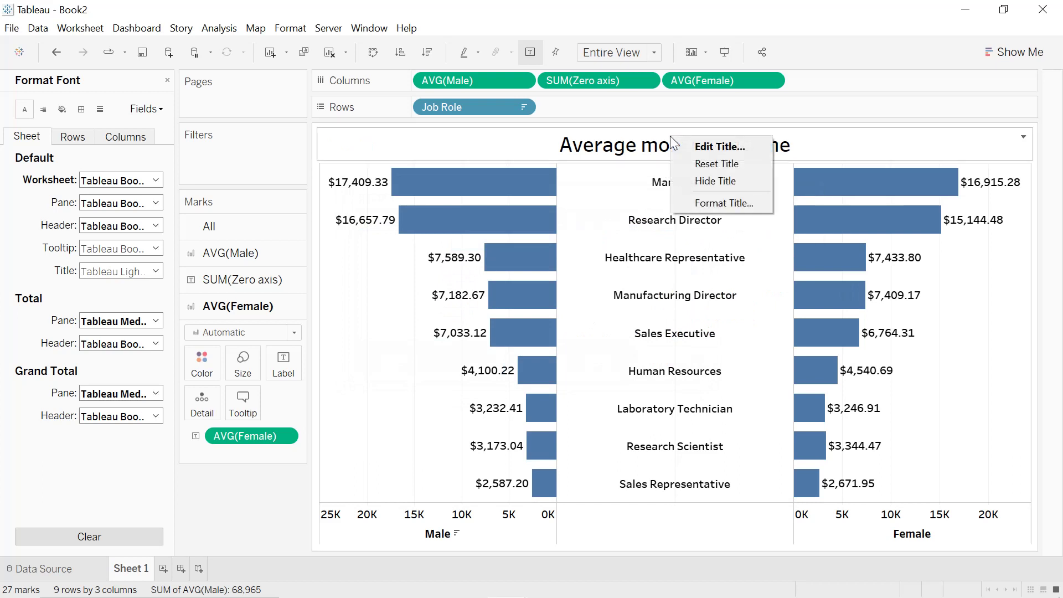
{"action": "left_click", "coordinate": [716, 206]}
{"action": "left_click", "coordinate": [110, 154]}
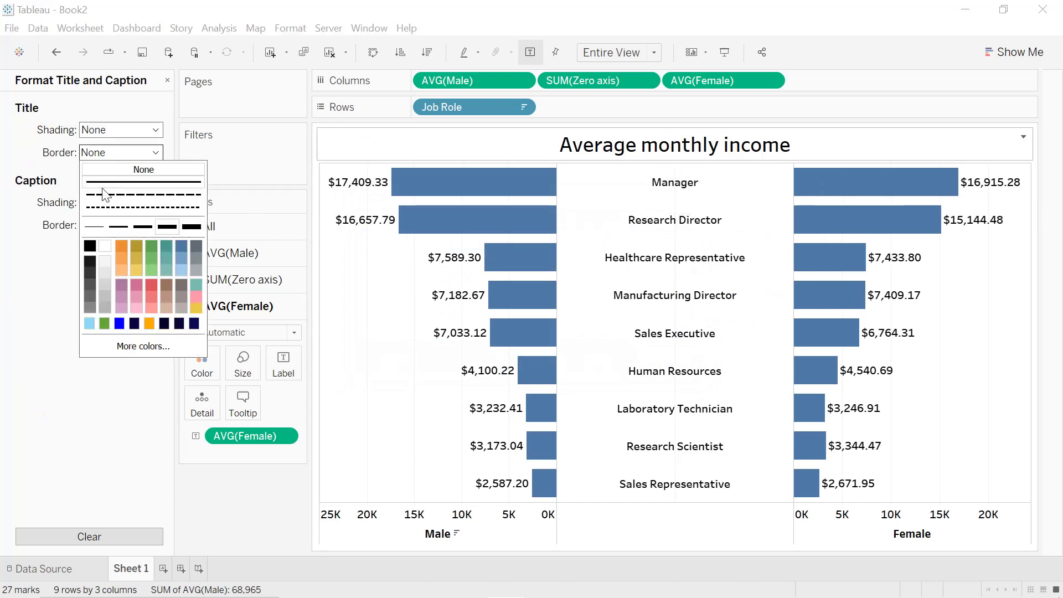
{"action": "left_click", "coordinate": [94, 226]}
{"action": "left_click", "coordinate": [92, 248]}
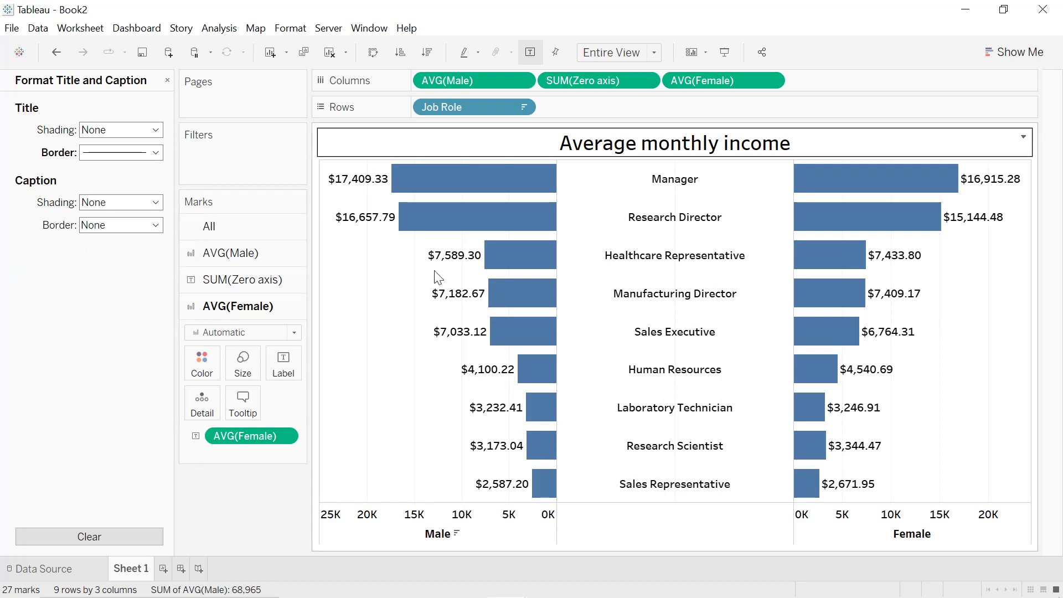
{"action": "left_click", "coordinate": [245, 261]}
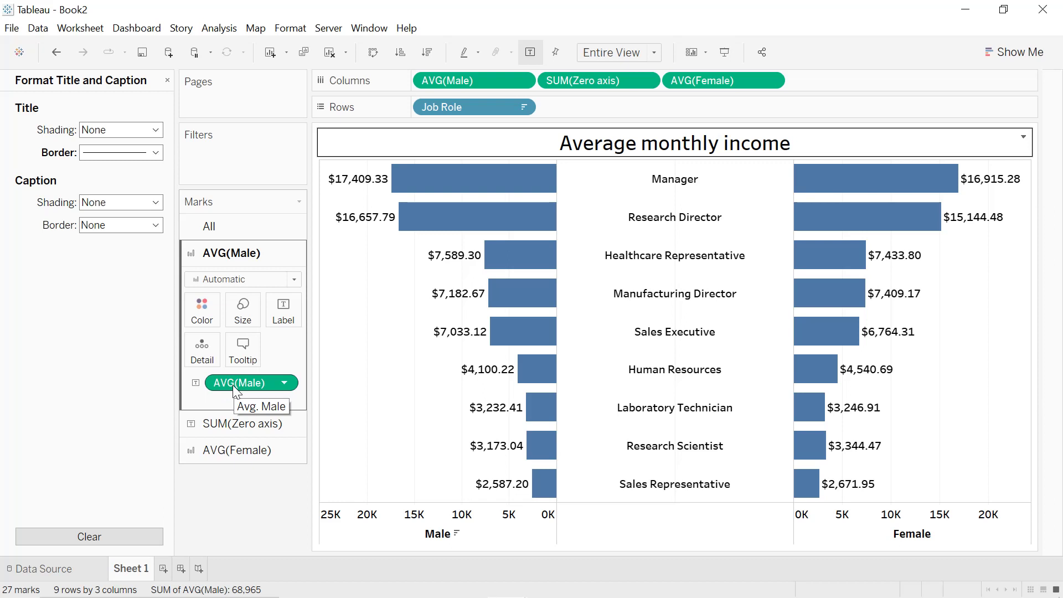
- Colour the male and female bars by AVG(Male) and AVG(Female) respectively
{"action": "left_click_drag", "start_coordinate": [236, 389], "coordinate": [201, 327]}
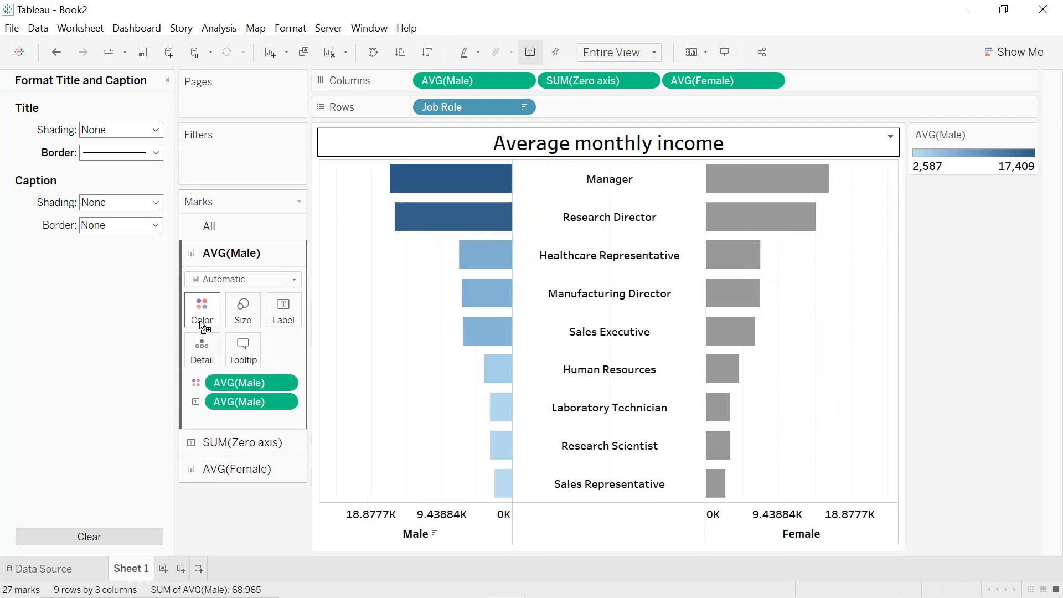
{"action": "left_click", "coordinate": [223, 470]}
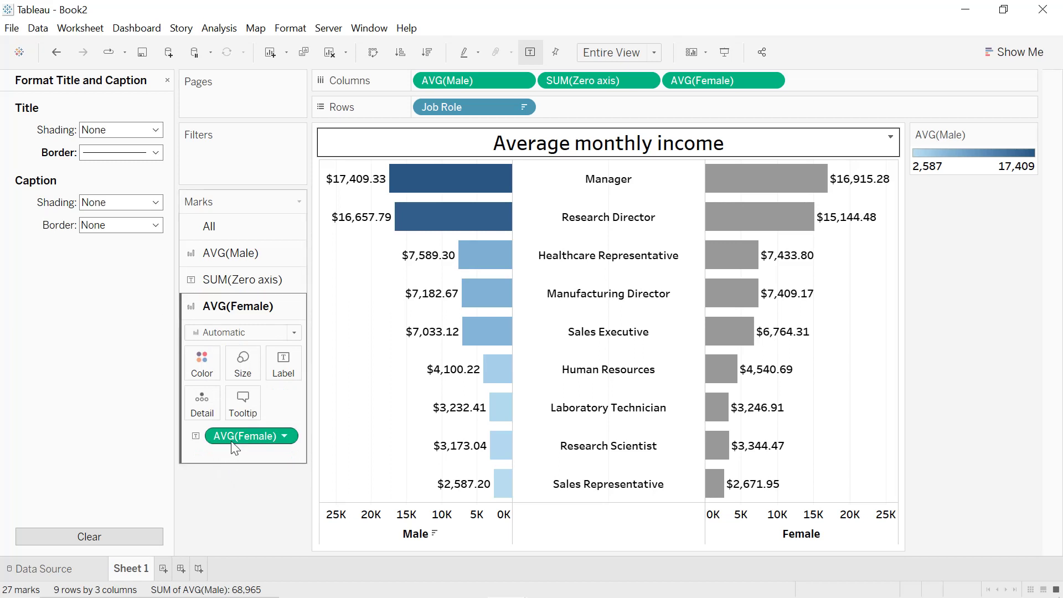
{"action": "left_click_drag", "start_coordinate": [235, 446], "coordinate": [200, 378]}
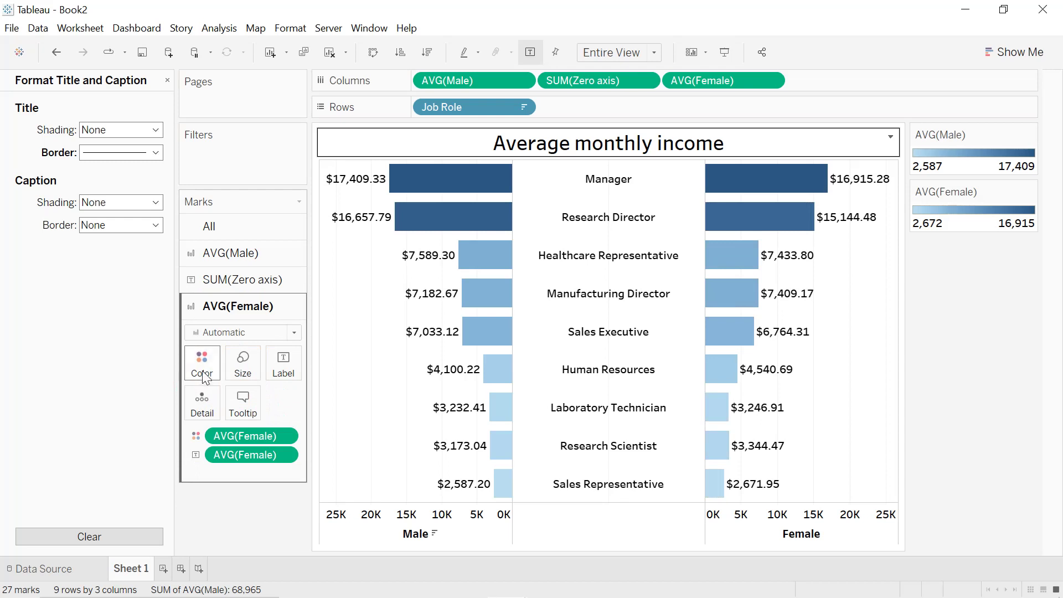
- Switch the female bars' colour scheme to the Green palette
{"action": "left_click", "coordinate": [202, 376]}
{"action": "left_click", "coordinate": [232, 411]}
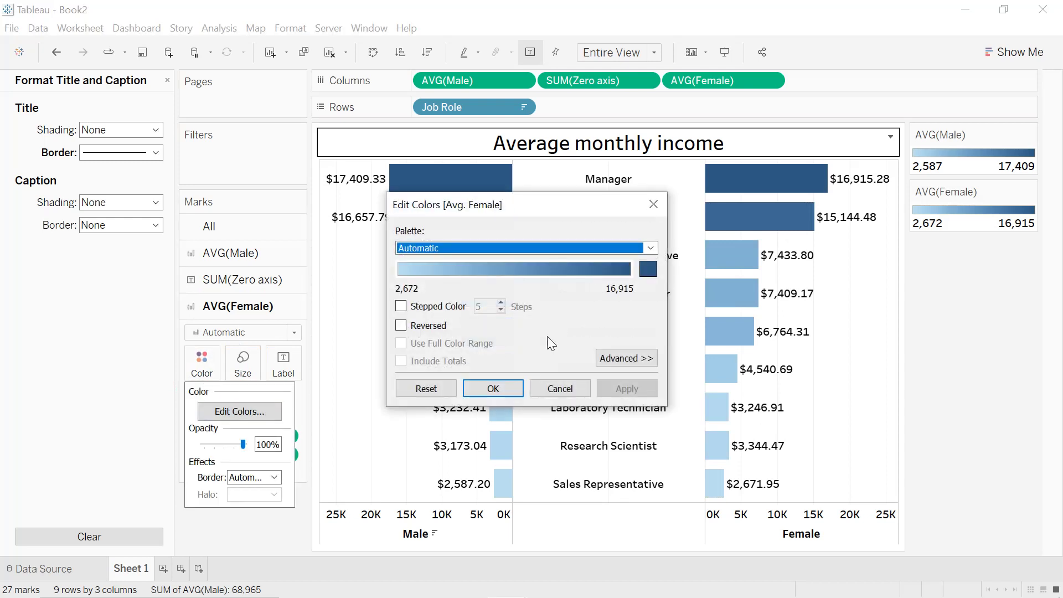
{"action": "left_click", "coordinate": [573, 247]}
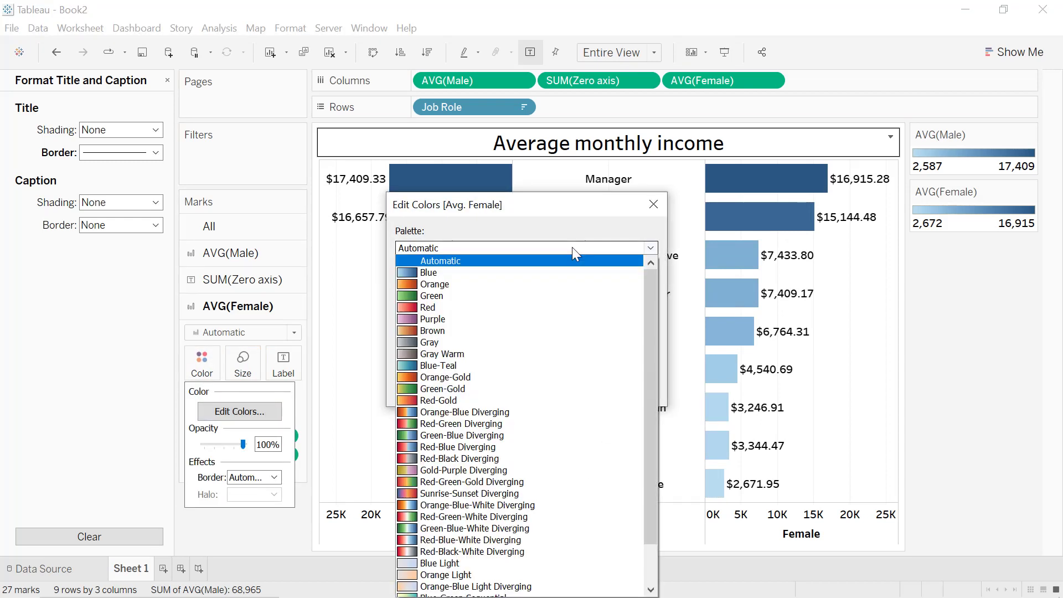
{"action": "left_click", "coordinate": [481, 296]}
{"action": "left_click", "coordinate": [613, 386]}
{"action": "left_click", "coordinate": [489, 390]}
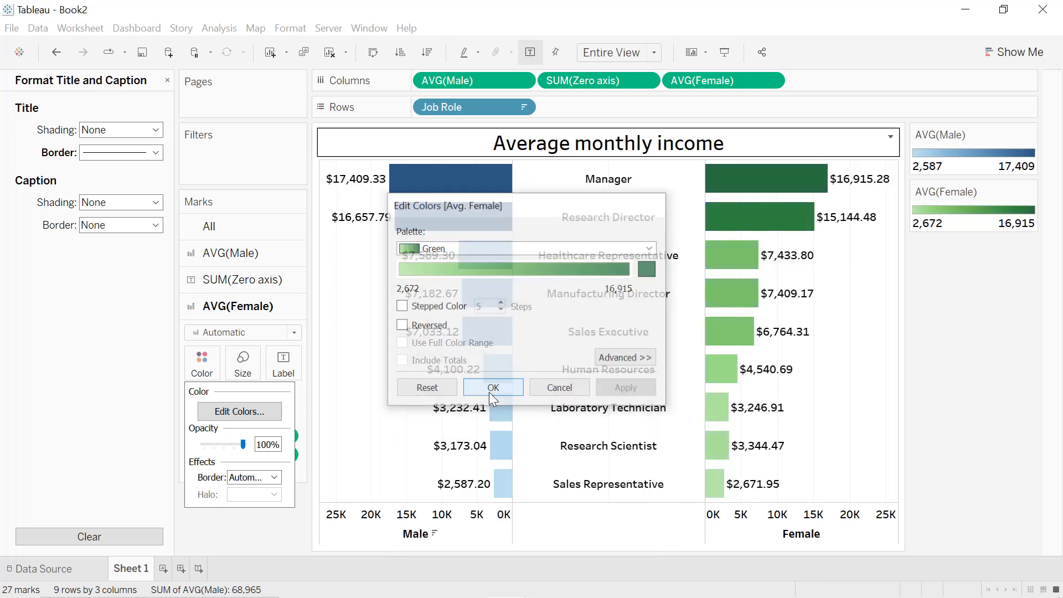